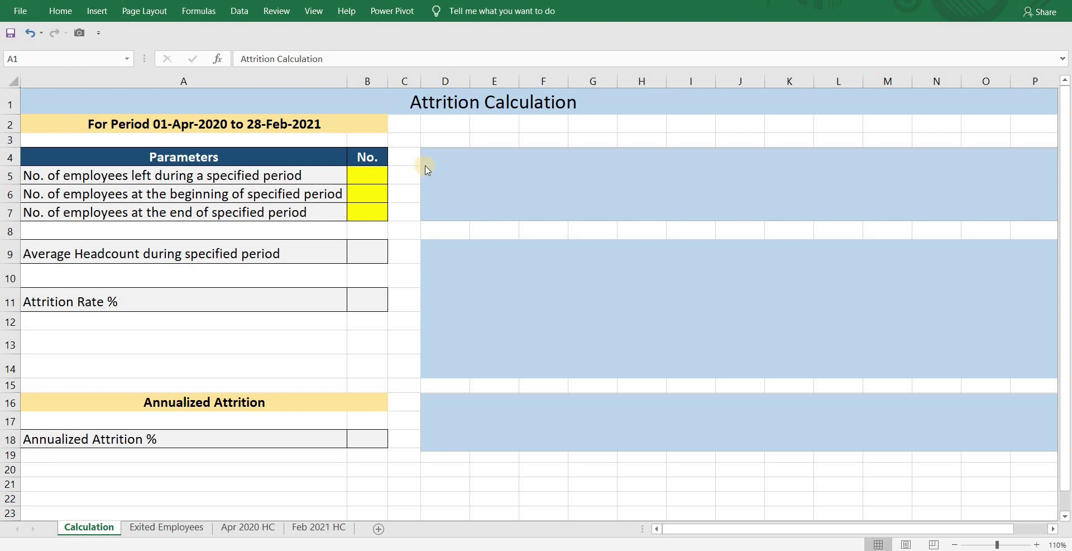
Write 'Attrition Rate: is defined as the rate at which employees leave an organization…' in the top box.
left_click(437, 165)
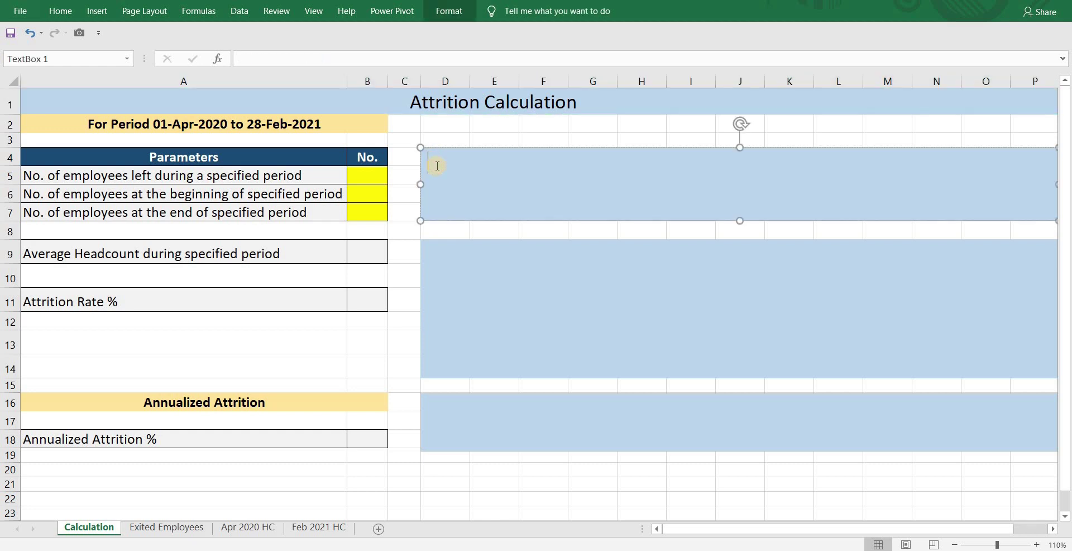
type("Attrition Rate")
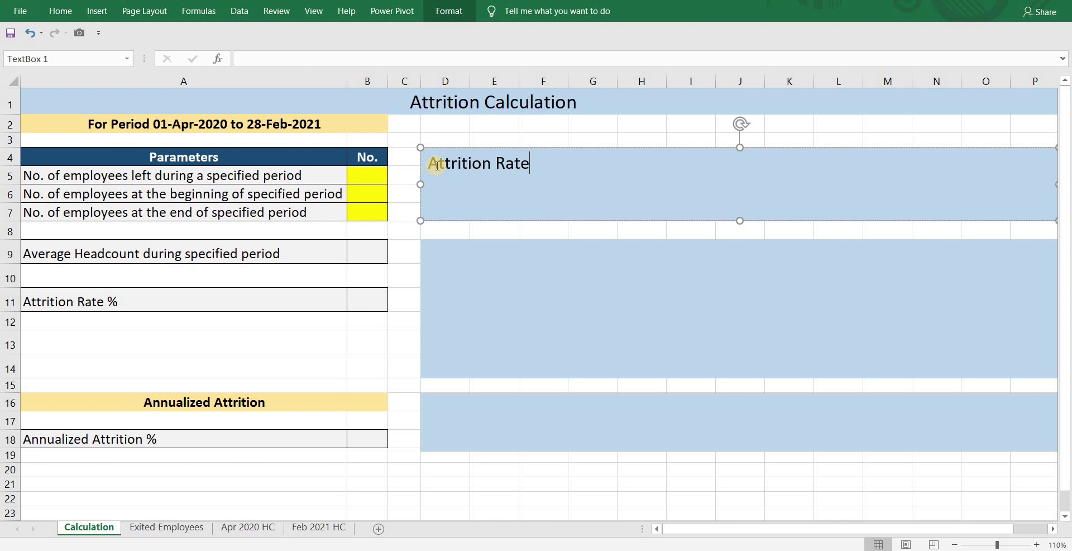
type(":")
type("is defined as the rate at which employees leave an organo")
key("BackSpace")
type("ization from a specific gr")
type("oup over a particular pe")
type("riod of time.")
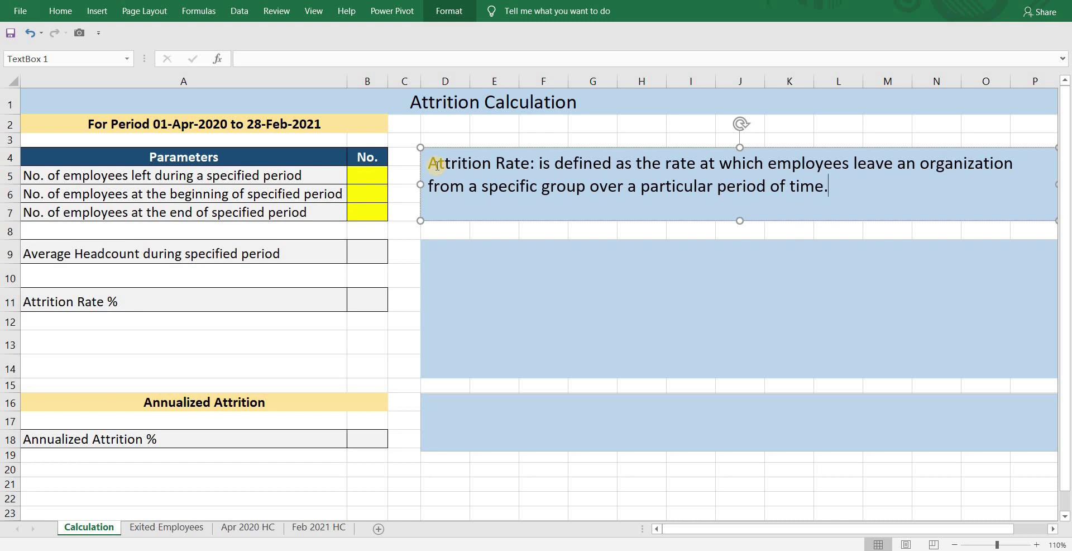
Enter 'Attrition Rate=' in D10 and the numerator 'No. of employees that left during a specified period.' in G9.
left_click(439, 276)
type("Attrition Rate=")
key("Tab")
key("Tab")
key("Up")
key("Right")
type("No. of employee")
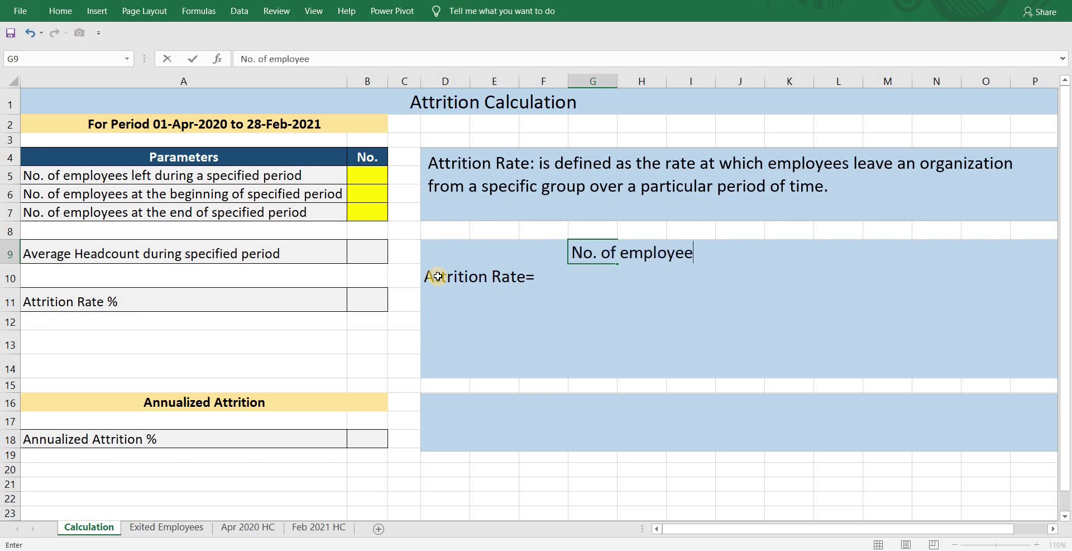
type("s that left during a specified period.")
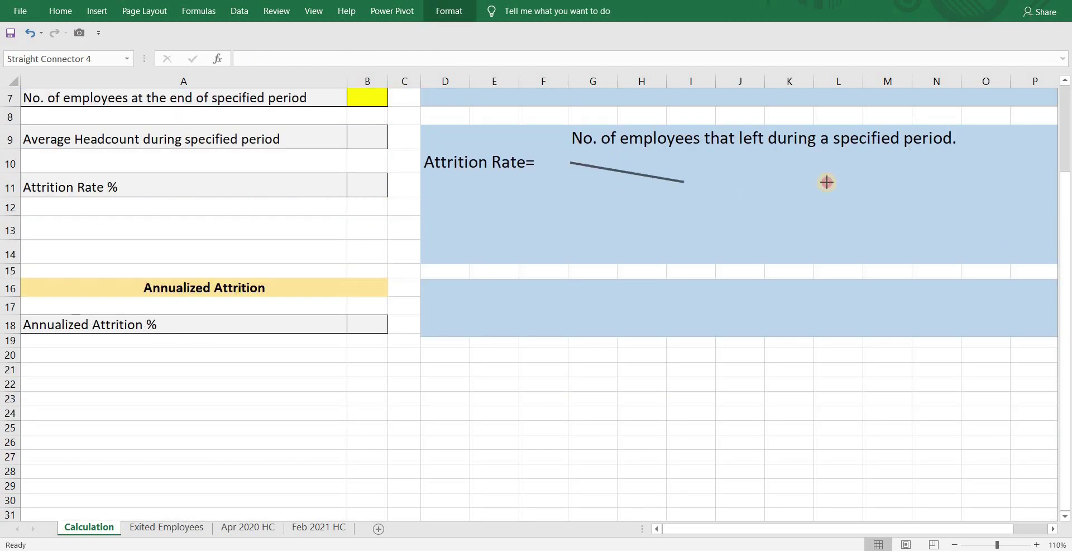
Draw the fraction line and enter 'Average No. of employees for a particular period' in G11.
left_click_drag(826, 182, 958, 162)
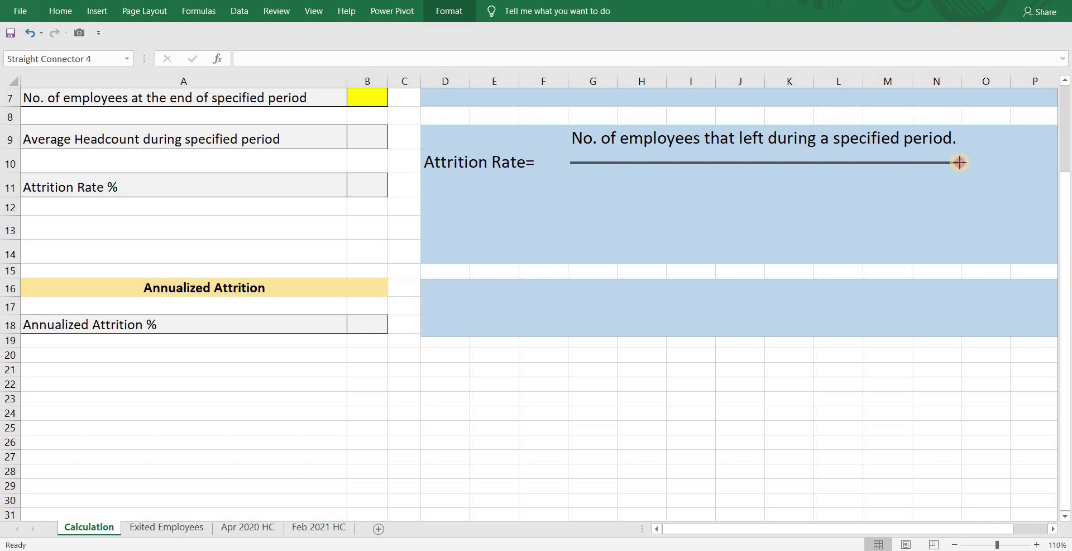
scroll(581, 291, "up", 2)
left_click(584, 300)
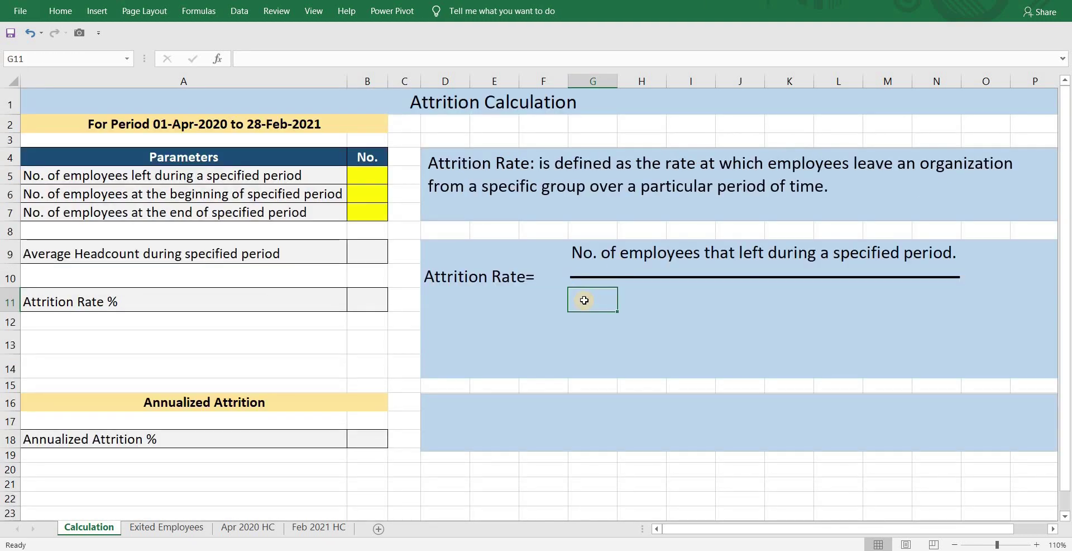
type("Average No. of employees")
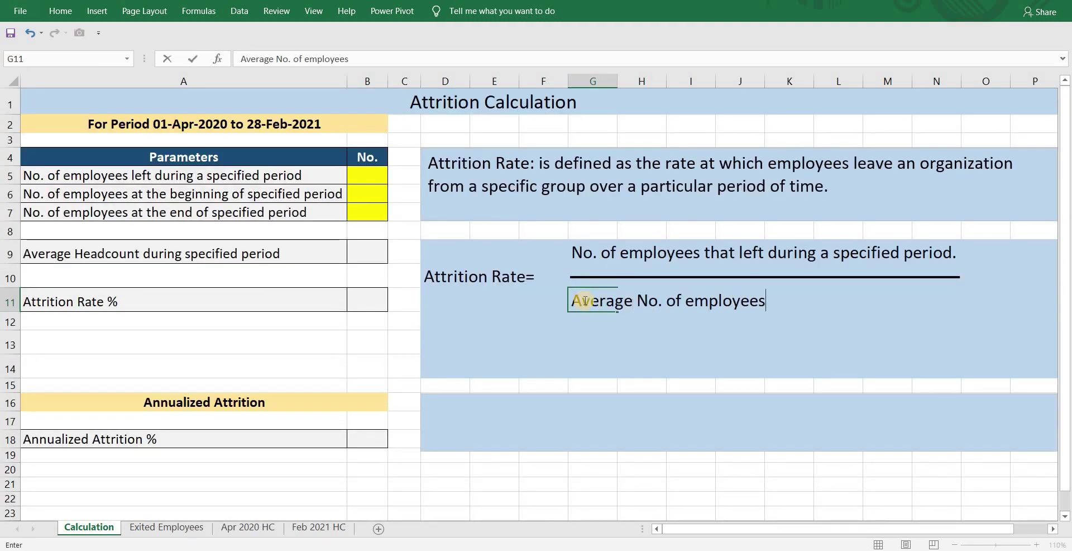
type(" for a particular period")
key("Return")
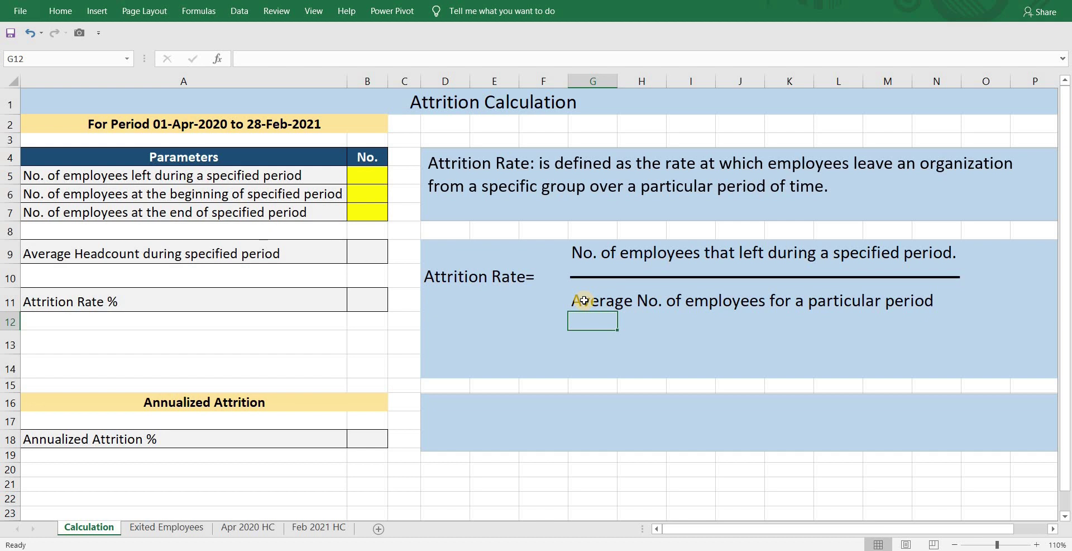
key("Down")
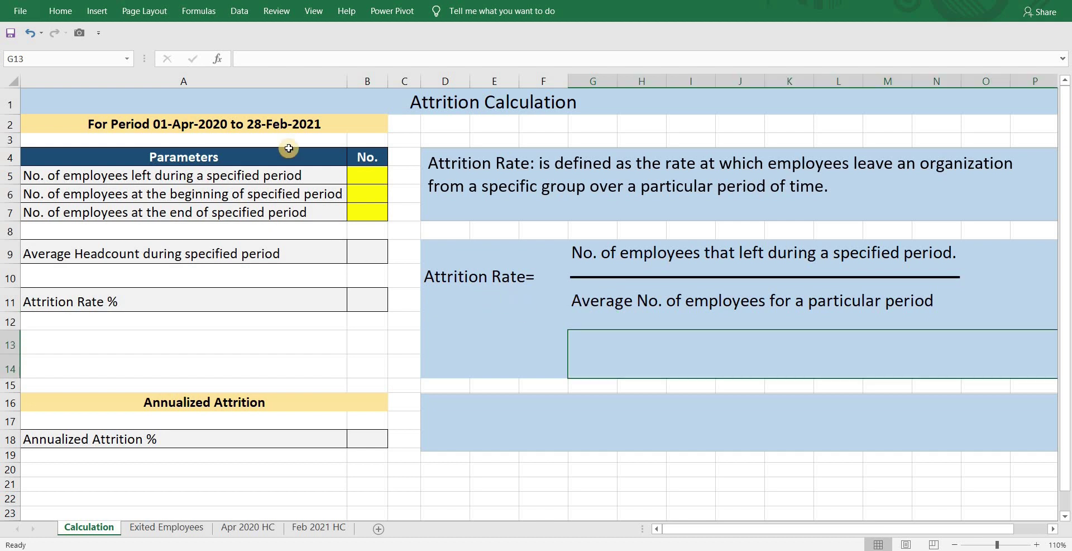
Enter sample values 20 leavers in B5 and 100 average headcount in B9.
left_click(353, 175)
type("20")
key("Return")
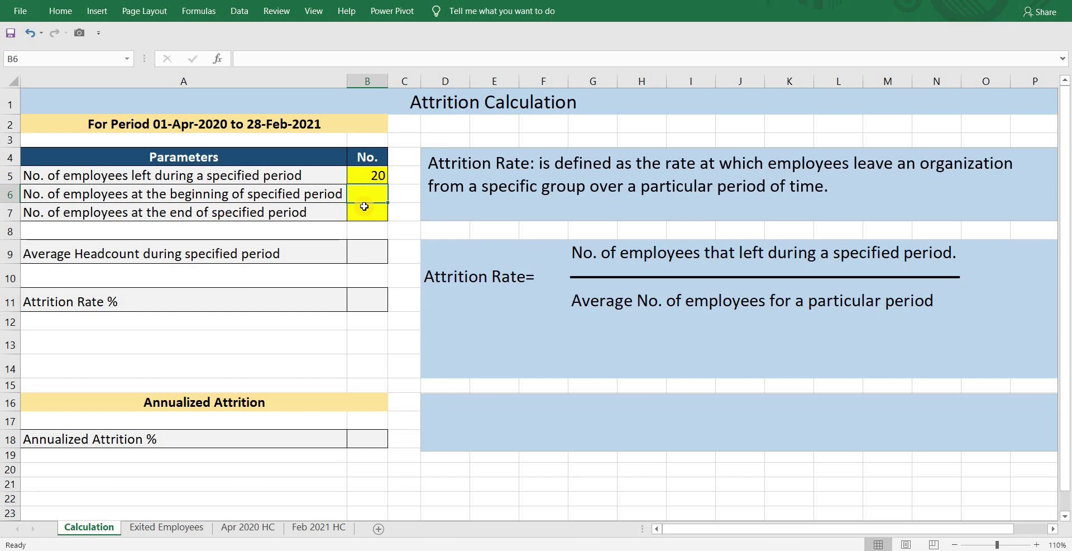
left_click(380, 252)
type("100")
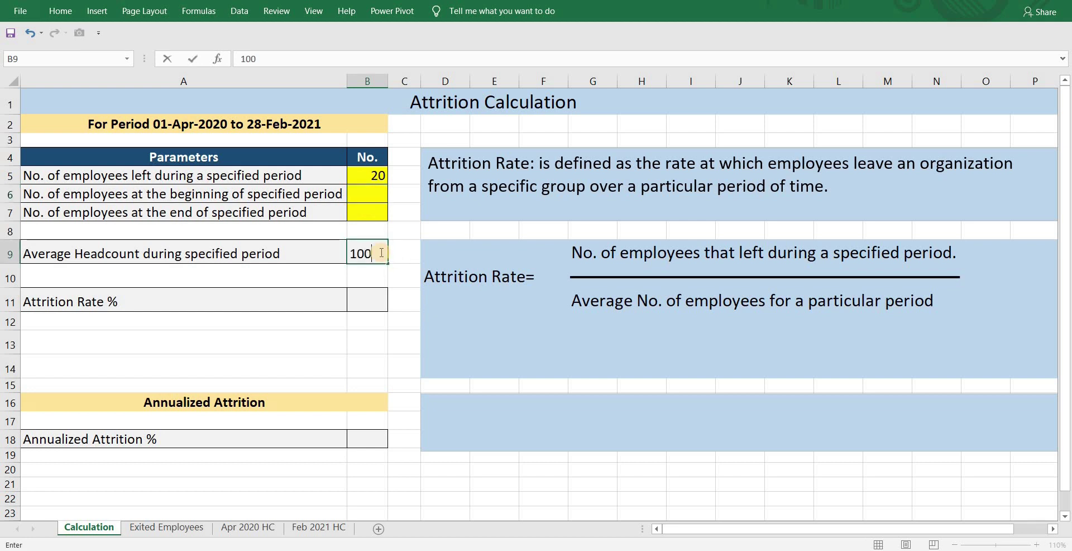
key("Return")
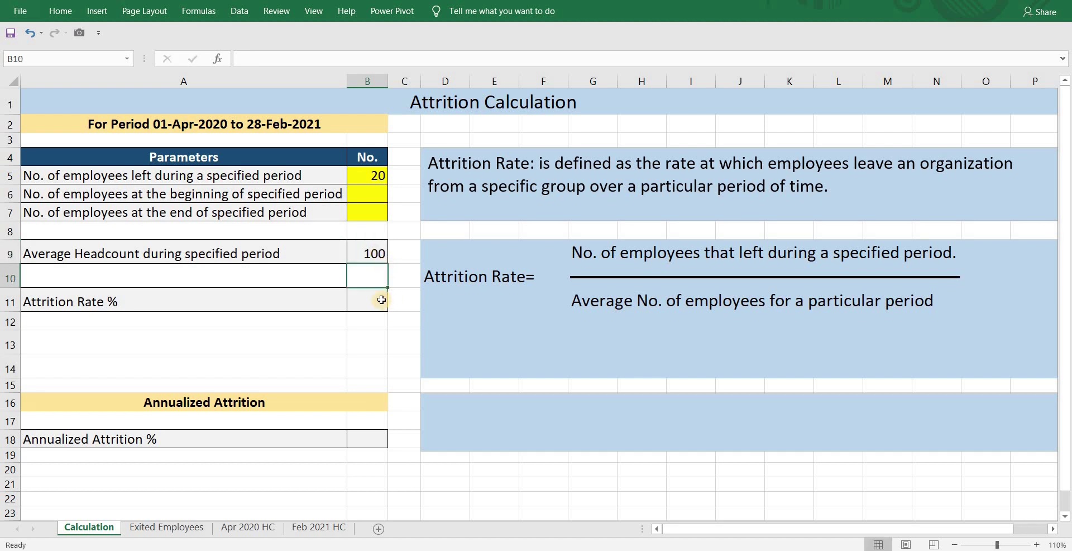
Enter =B5/B9 in B11 to show a 20% attrition rate.
left_click(383, 301)
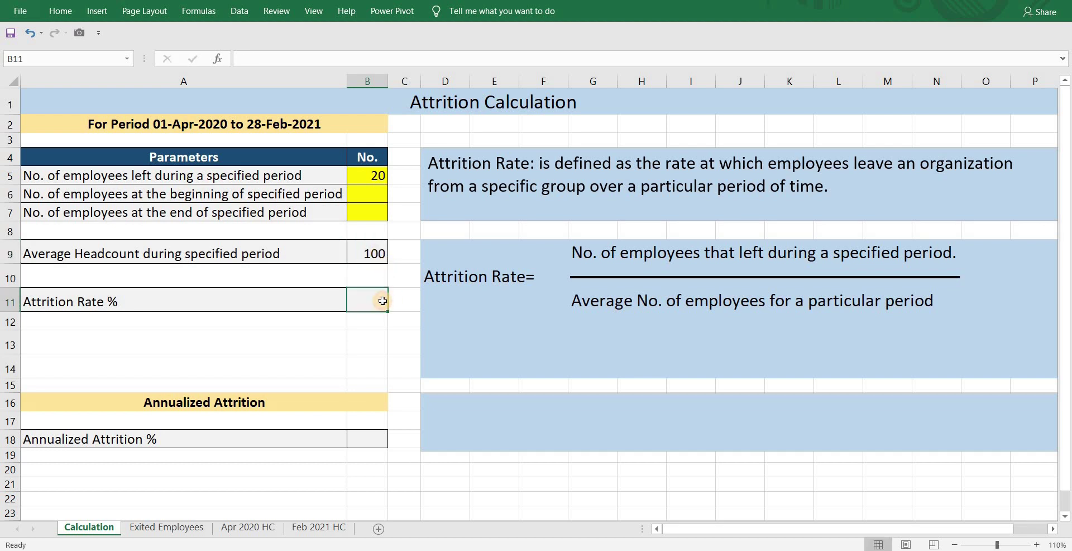
type("=")
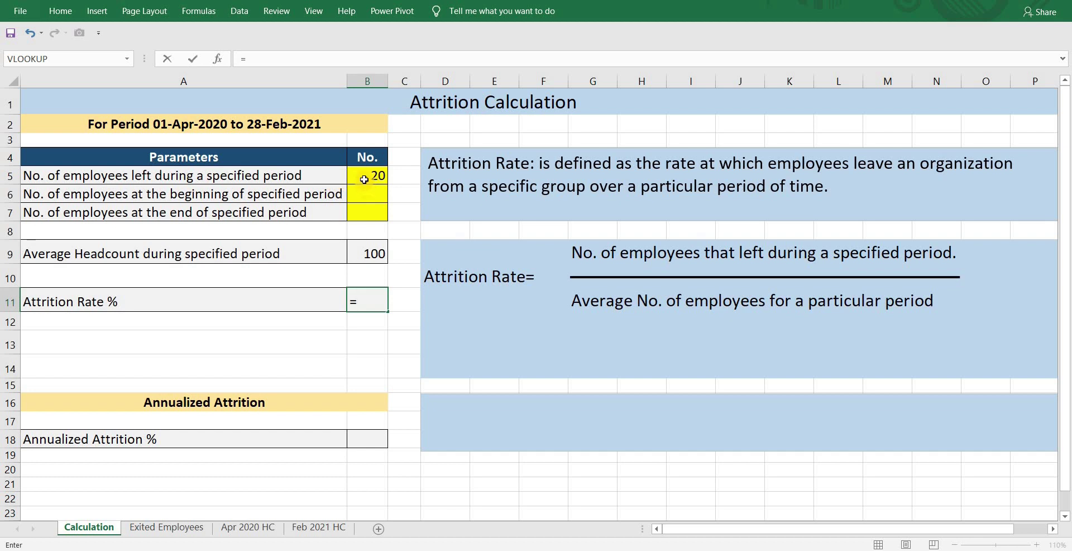
left_click(364, 179)
type("/")
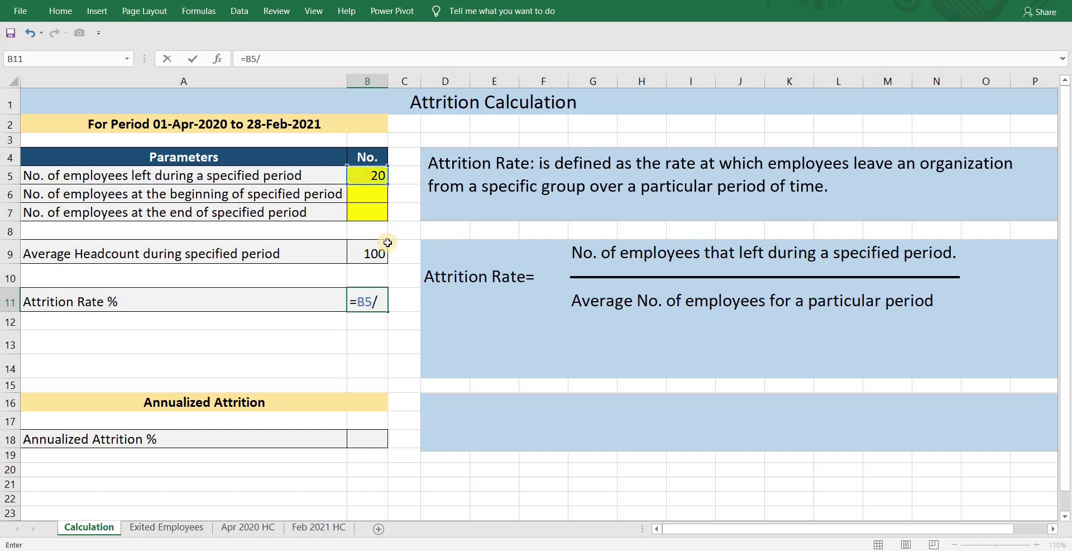
left_click(371, 248)
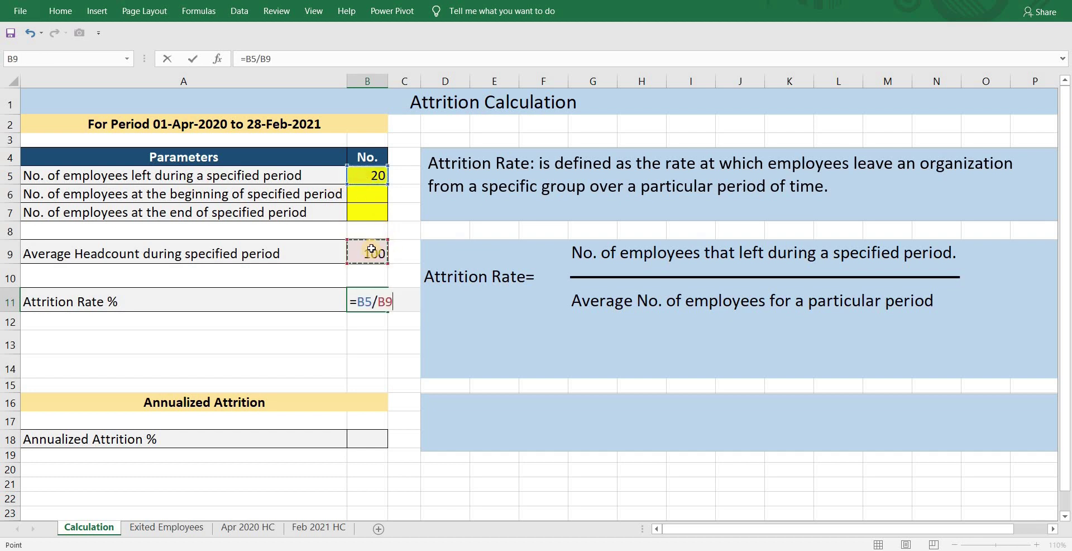
key("Return")
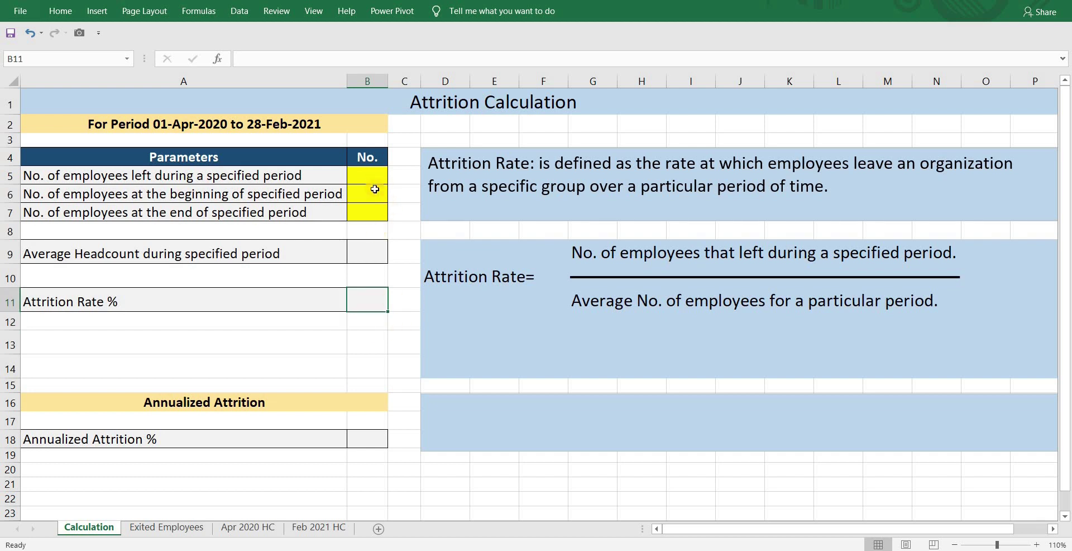
left_click_drag(353, 178, 380, 211)
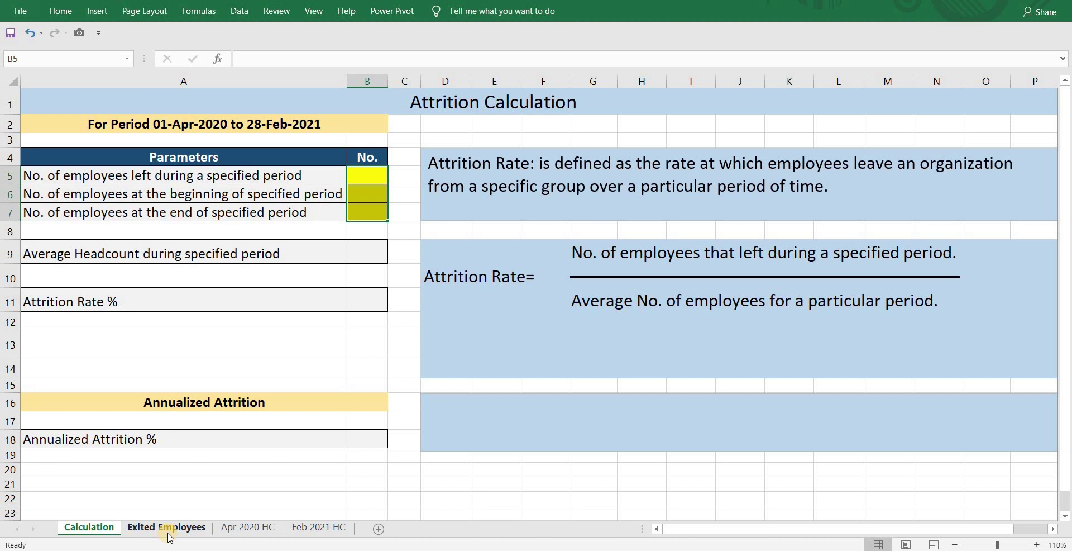
left_click(168, 527)
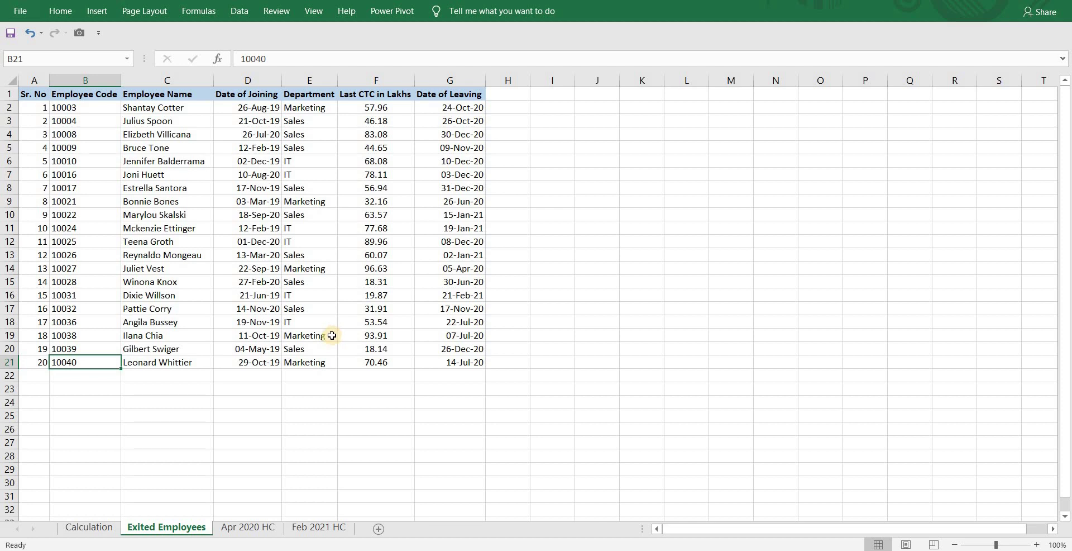
left_click(256, 528)
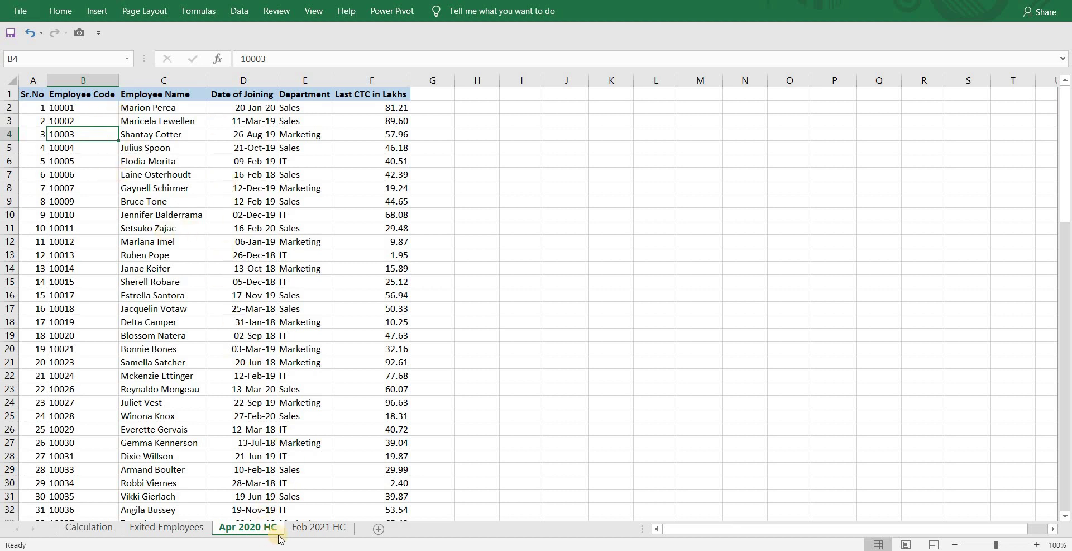
left_click(318, 527)
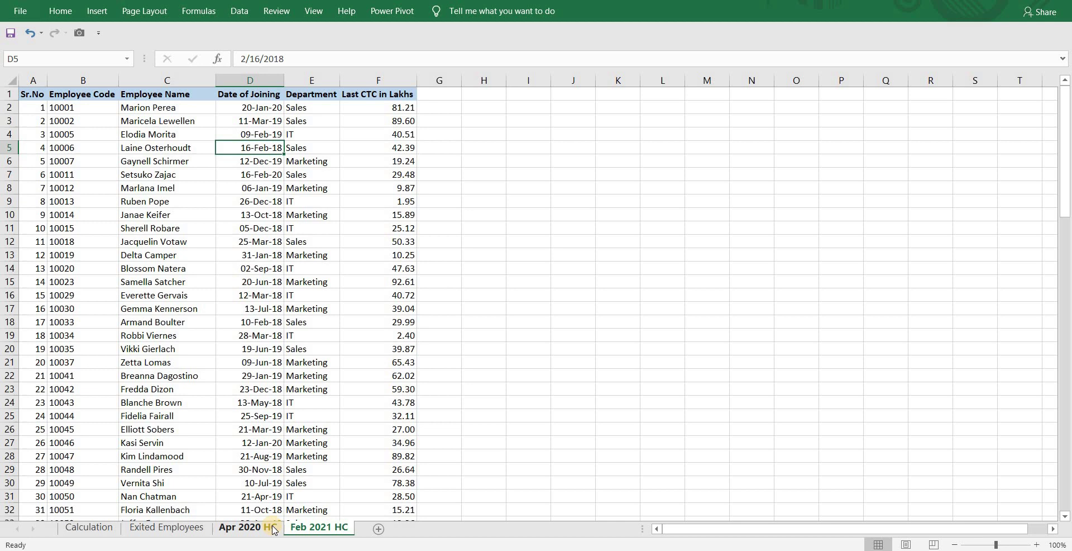
On the Calculation sheet, enter =COUNT('Exited Employees'!B:B) in B5, giving 20 leavers.
left_click(102, 528)
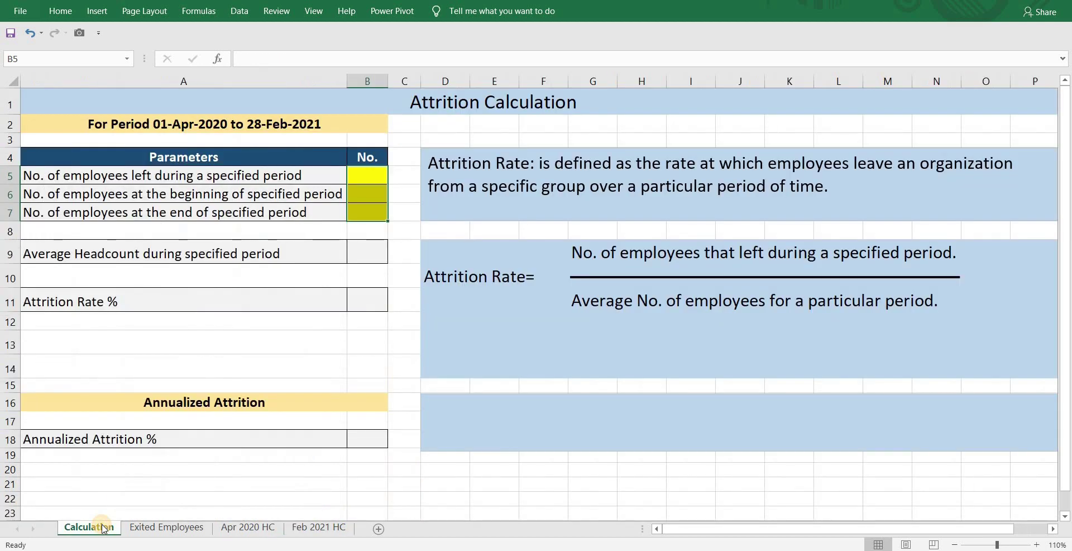
left_click(378, 176)
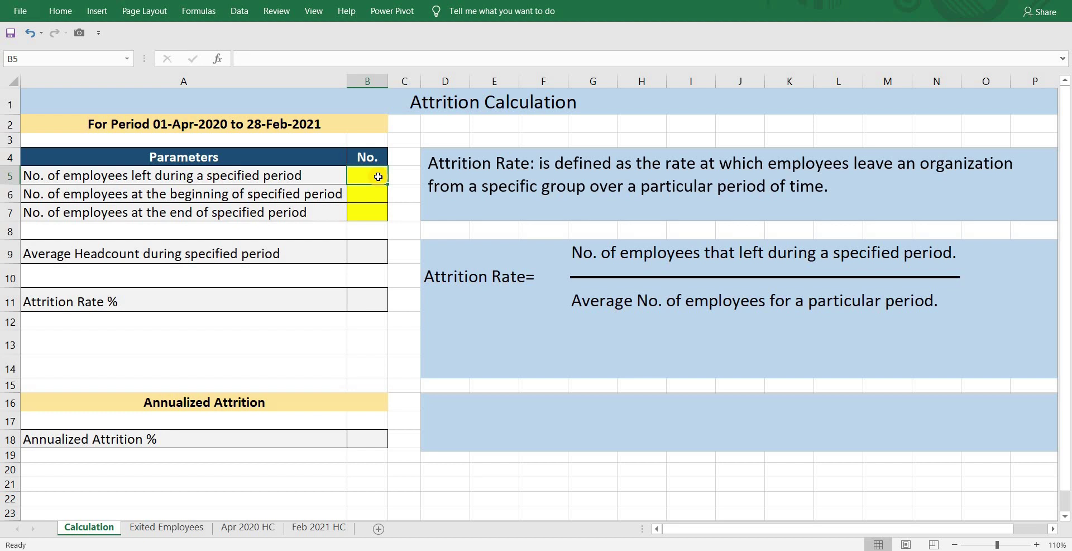
type("=count")
key("Tab")
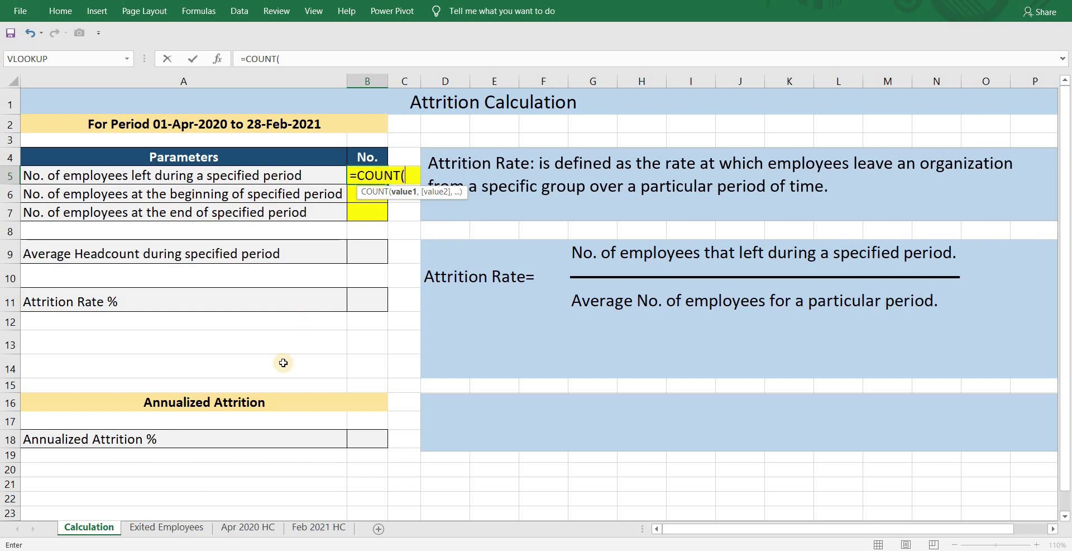
left_click(187, 530)
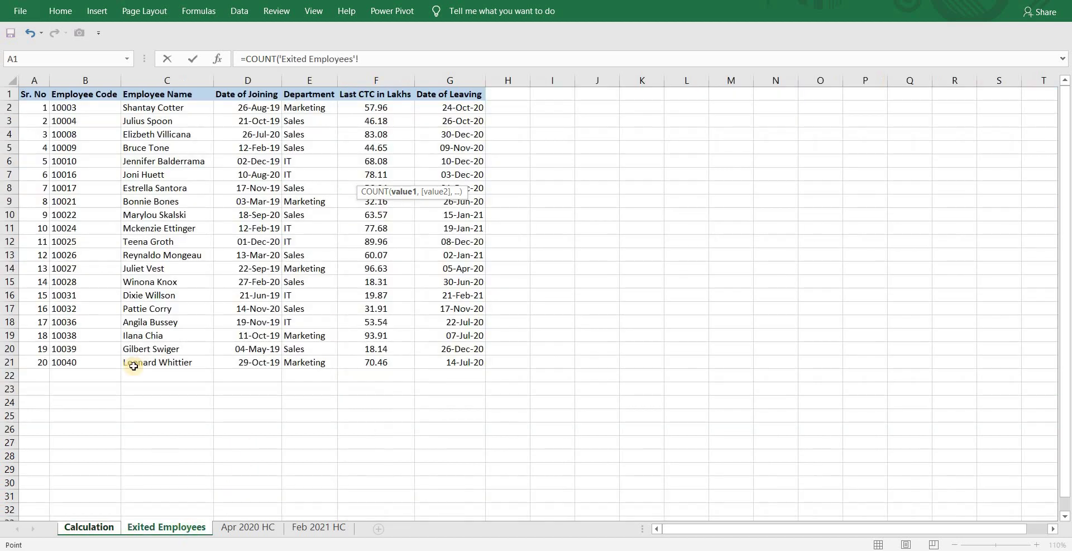
left_click(103, 79)
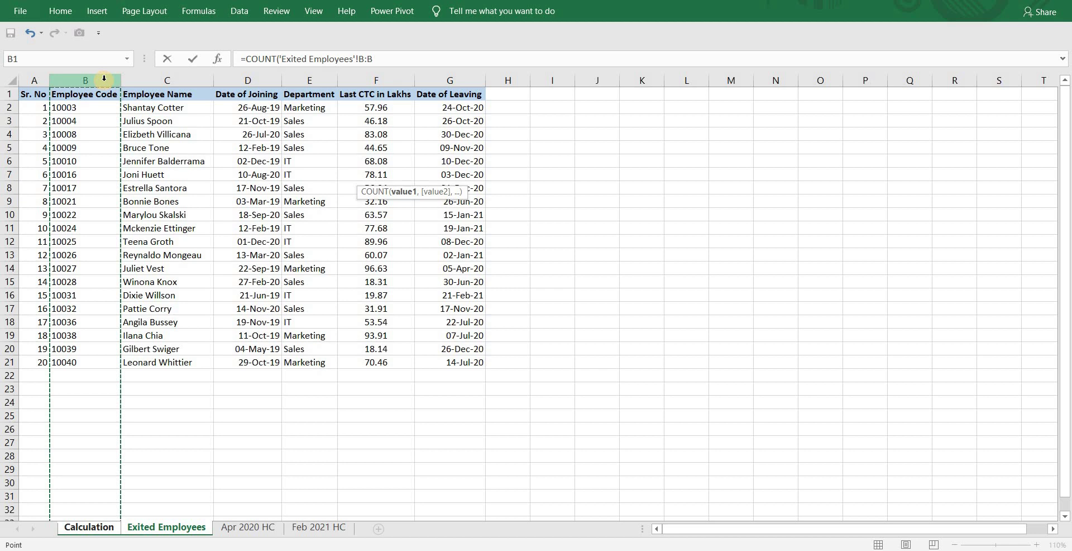
left_click(387, 59)
type(")")
key("Return")
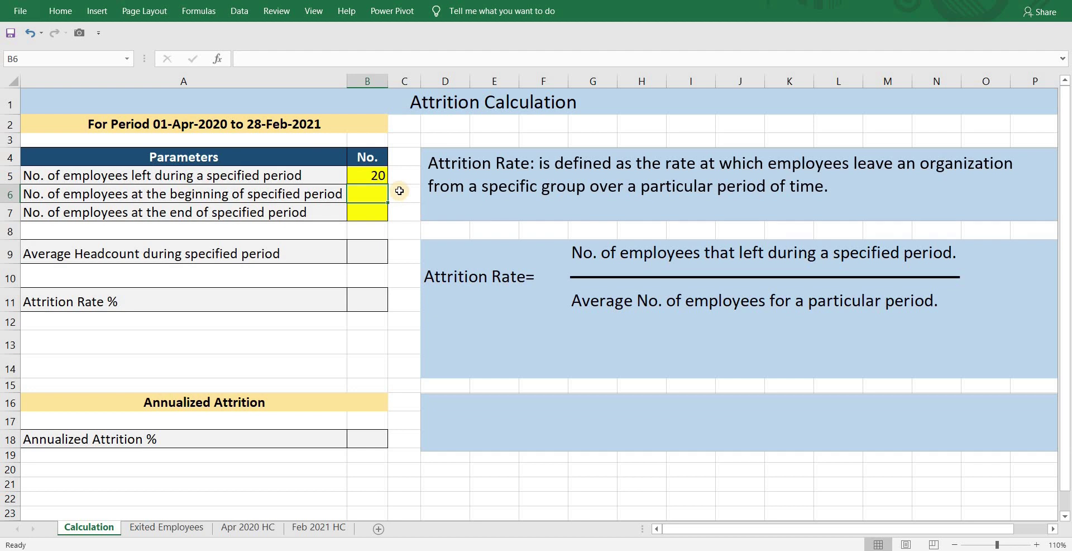
Enter the label 'Average HC =' in D13.
left_click(445, 345)
type("Av")
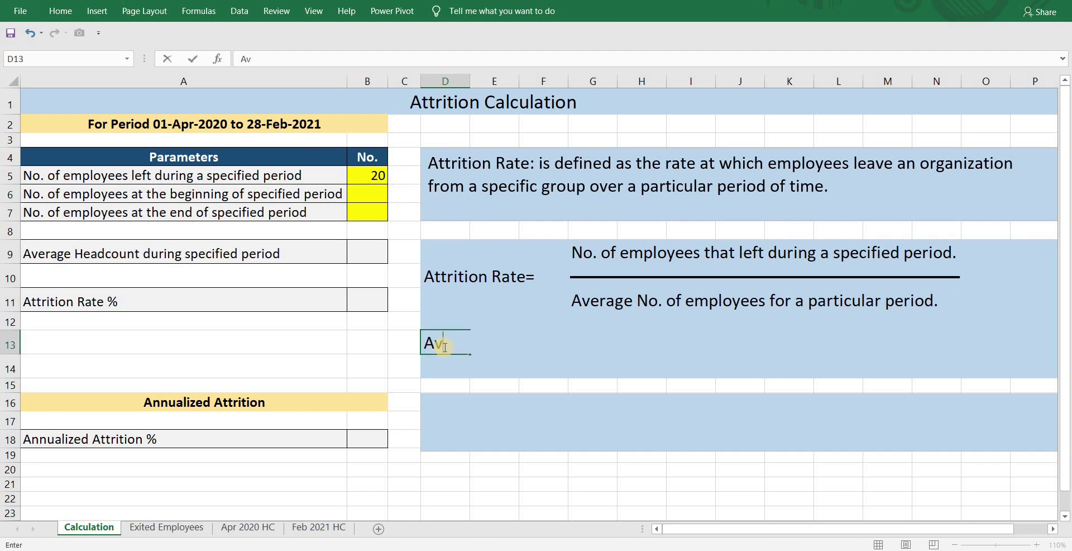
type("erage HC =")
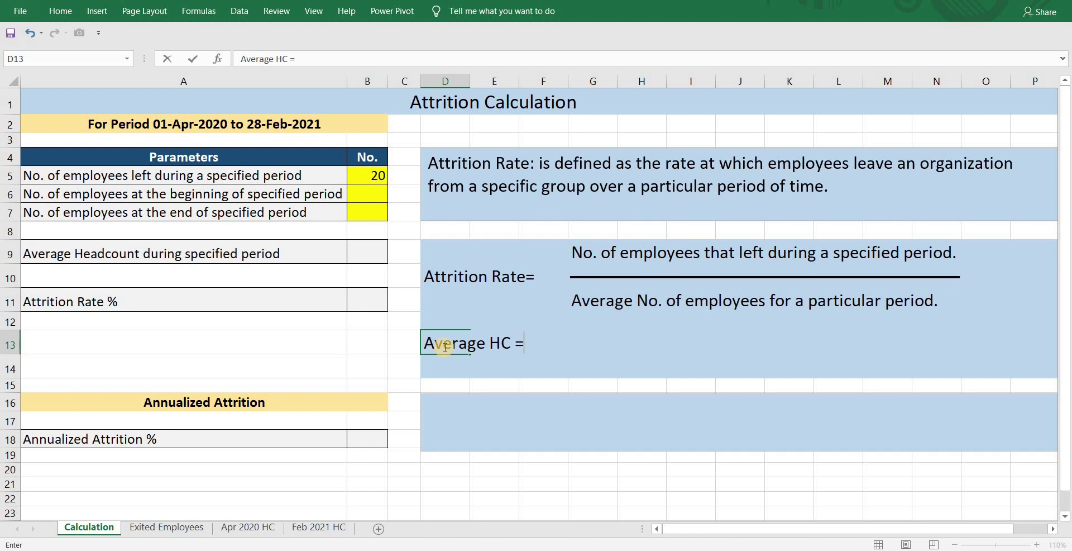
key("Tab")
In G13 write '(Employees active as on beginning of specified period+Employees active as on end of specified period)/2'.
scroll(582, 270, "down", 1)
left_click(584, 277)
type("Employee")
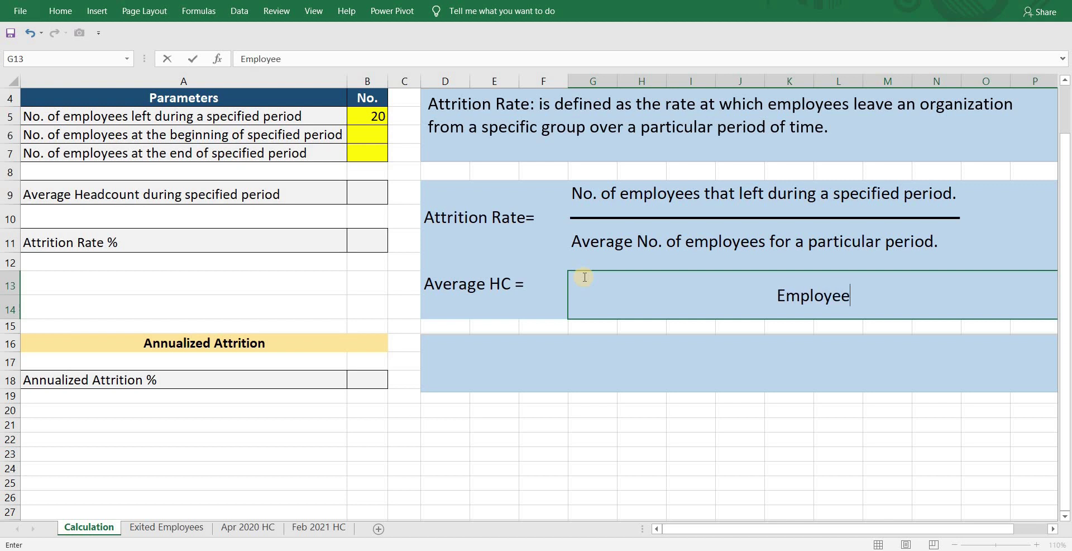
type("s activ")
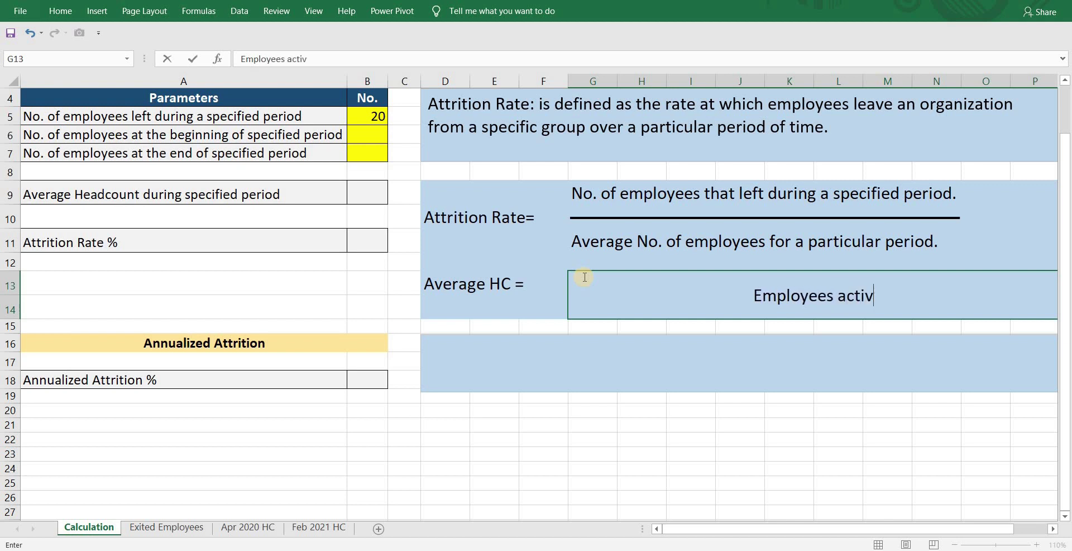
type("e as on be")
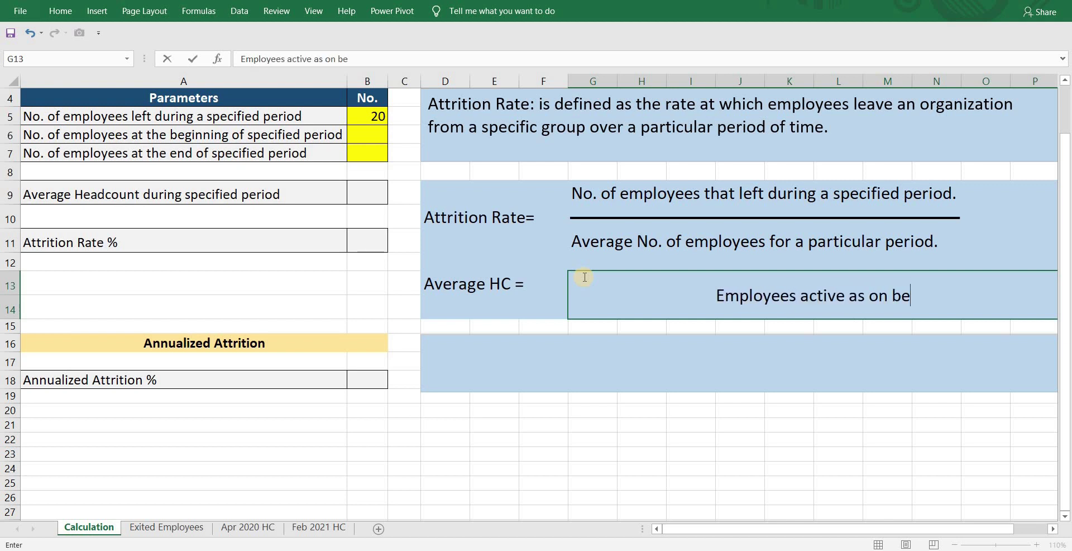
type("ginning of spec")
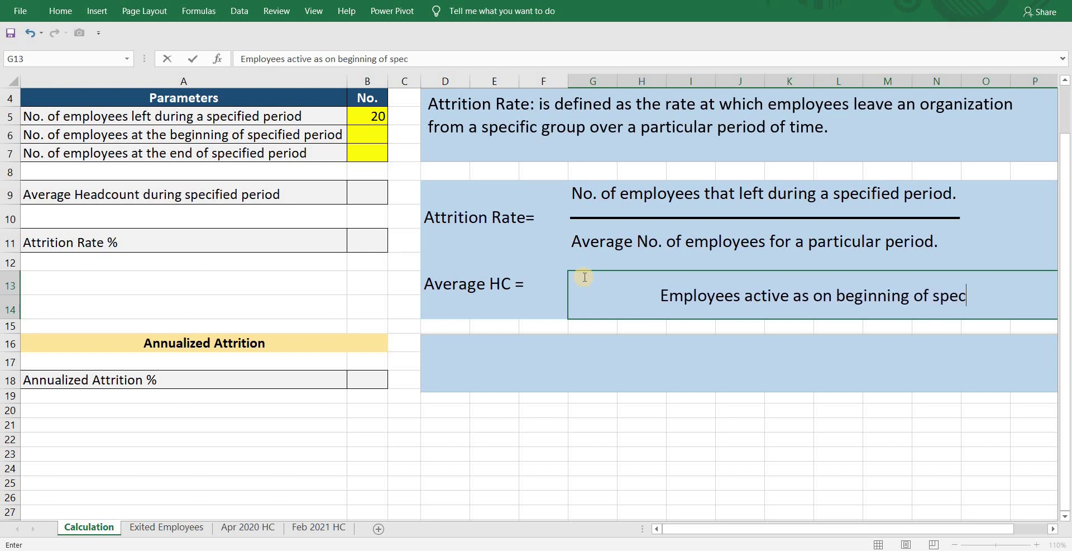
type("ified period")
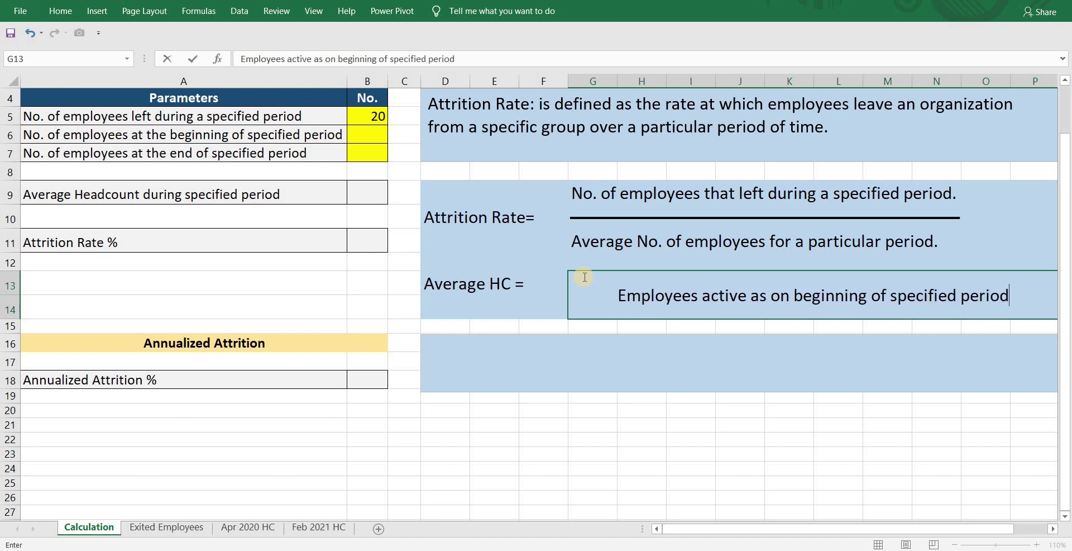
type("+Employees")
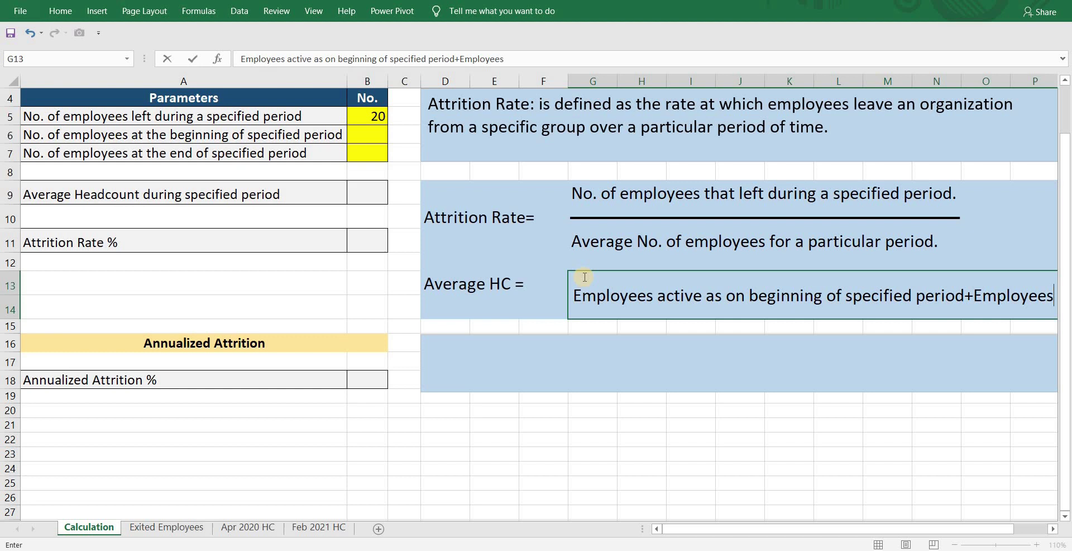
type(" active as on ")
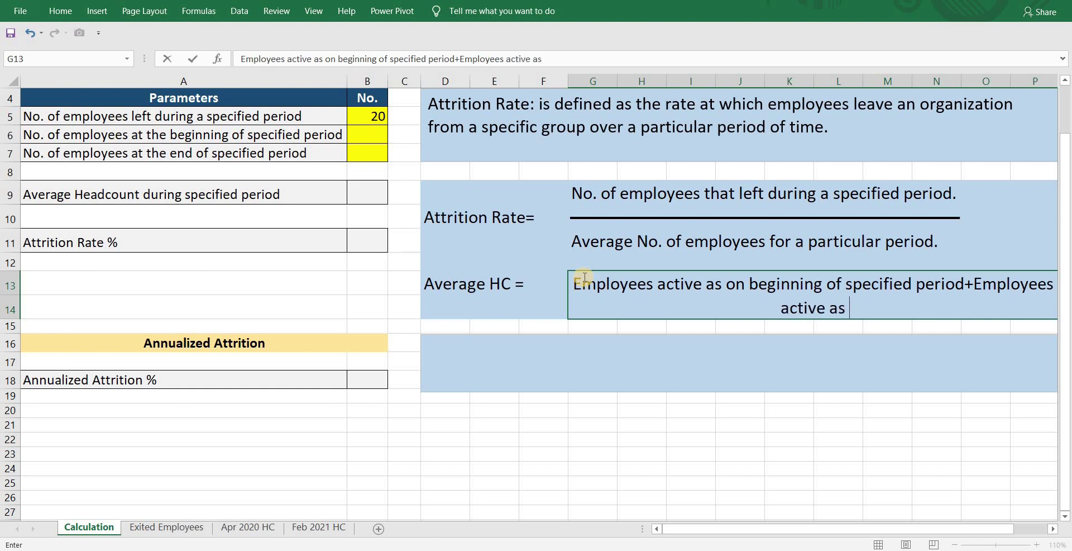
type("end of")
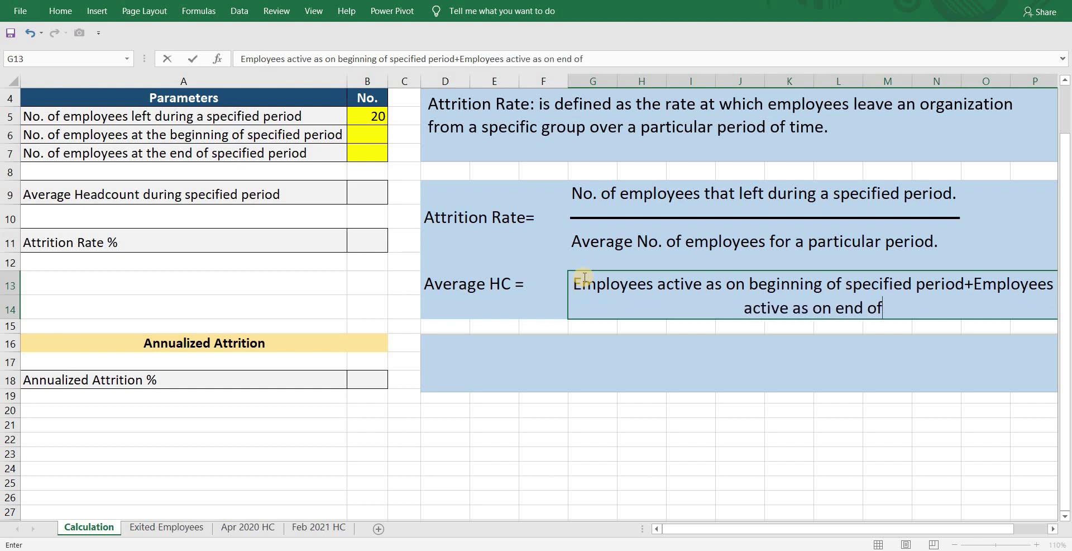
type(" specified period")
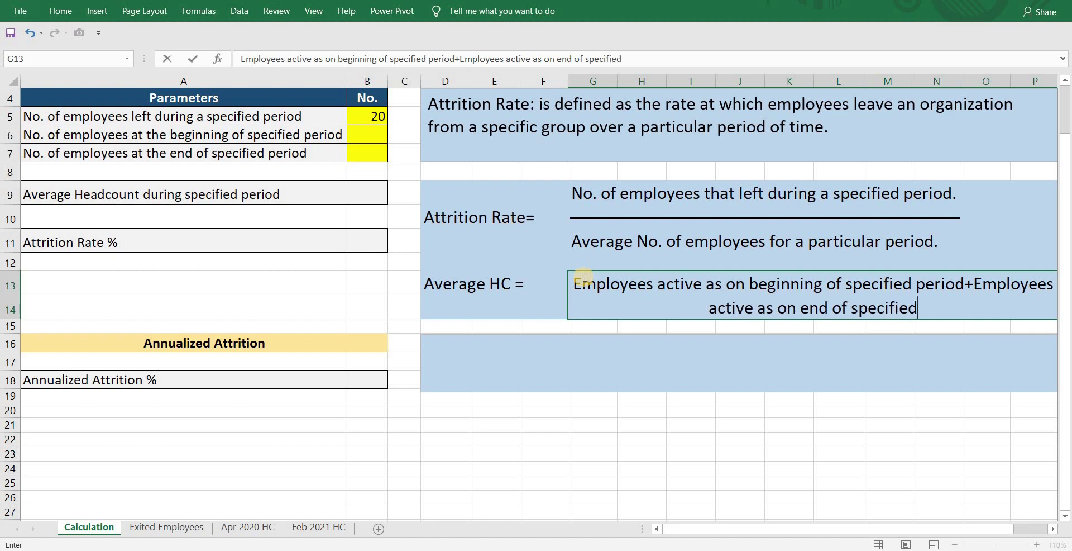
type(")")
left_click(576, 279)
type("(")
left_click(956, 308)
type("/2")
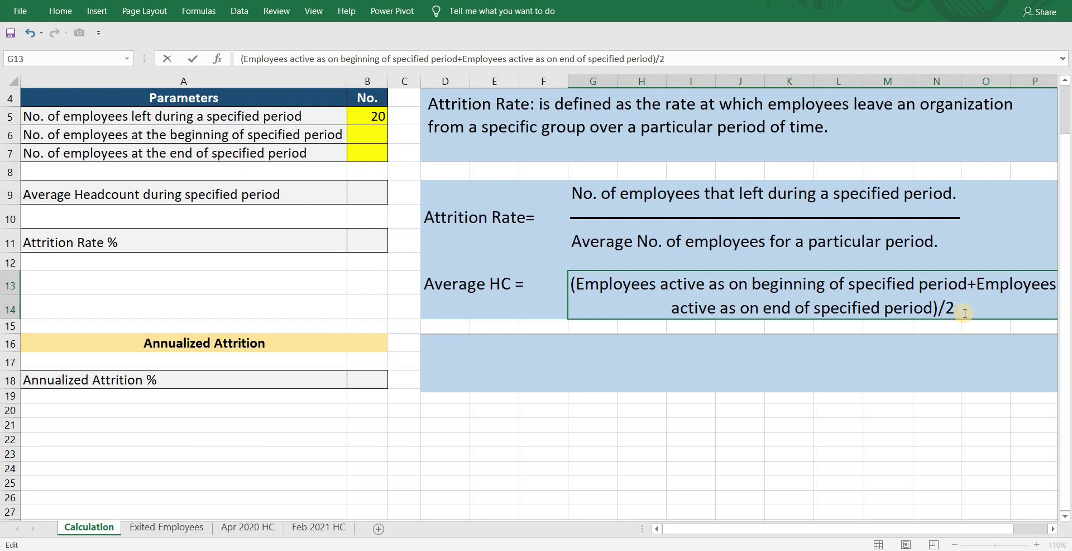
key("Return")
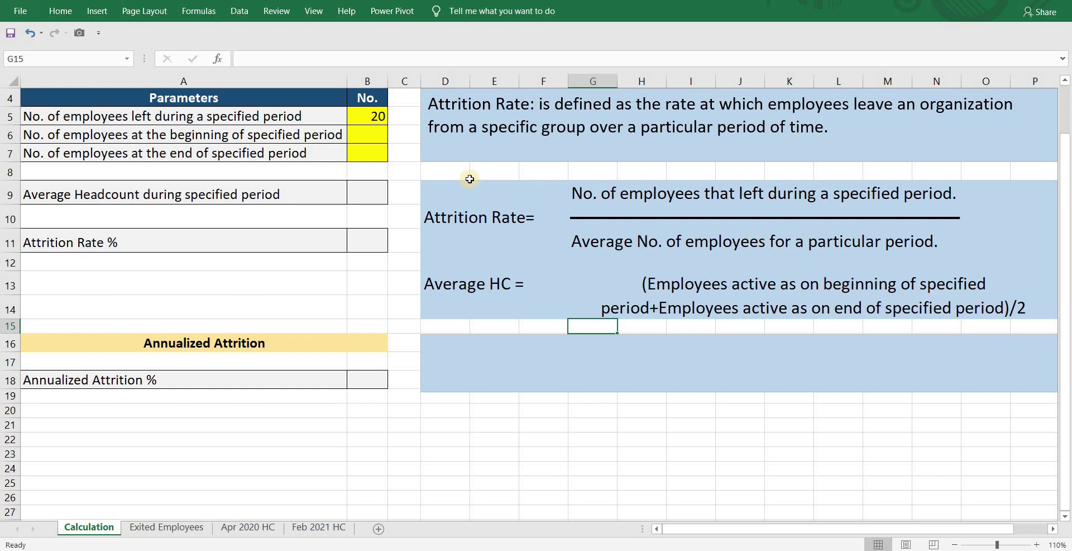
Enter =COUNT('Apr 2020 HC'!B:B) in B6, giving an opening headcount of 98.
left_click(360, 138)
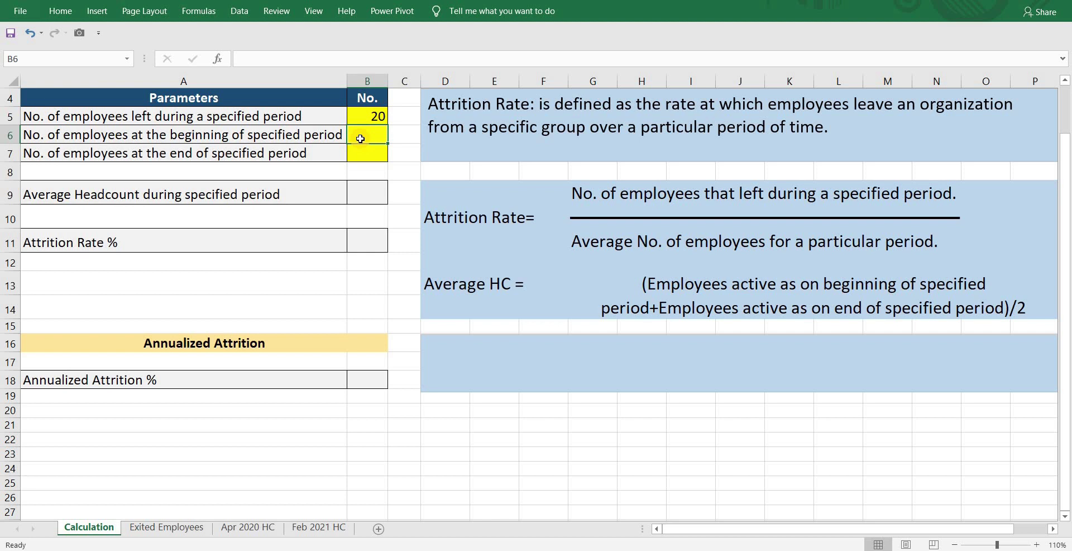
type("=count")
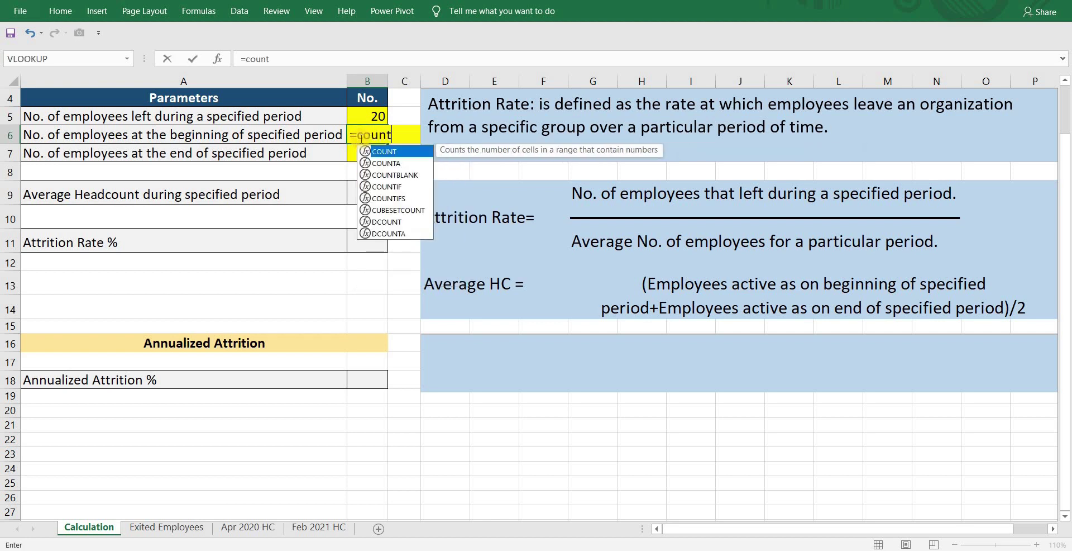
key("Tab")
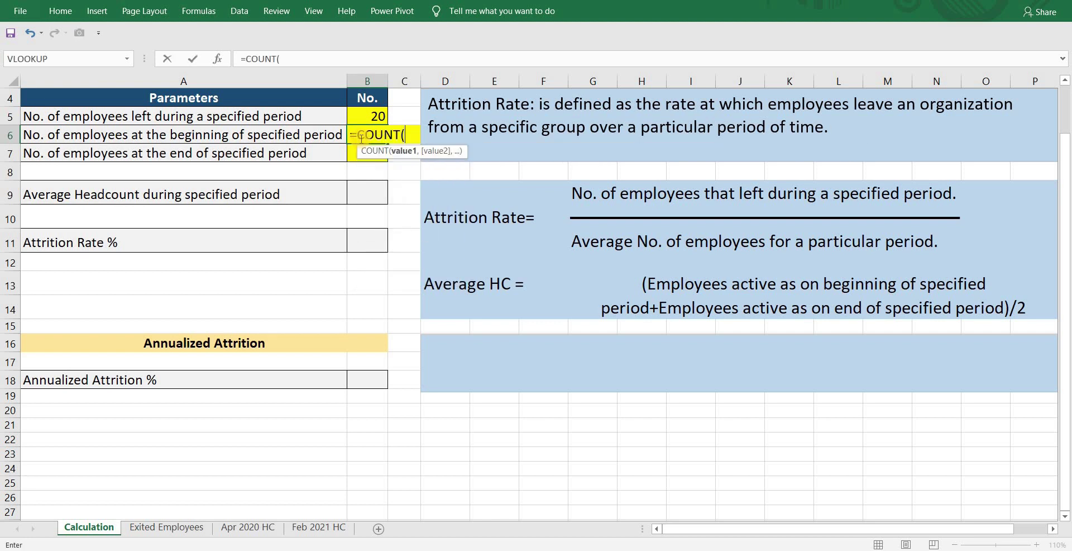
left_click(254, 528)
left_click(68, 81)
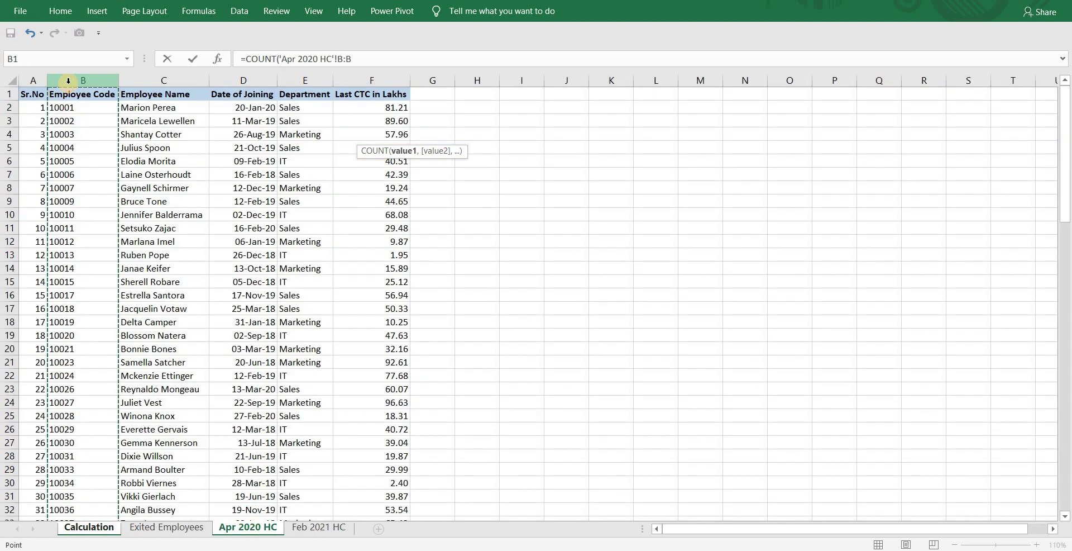
key("Return")
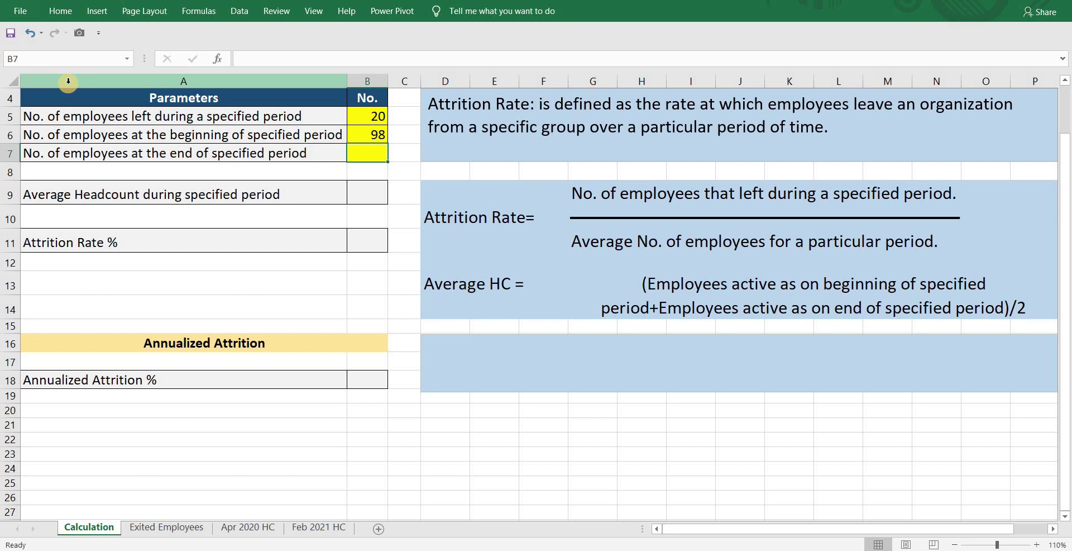
Enter =COUNT('Feb 2021 HC'!B:B) in B7, giving a closing headcount of 102.
type("=cou")
key("Tab")
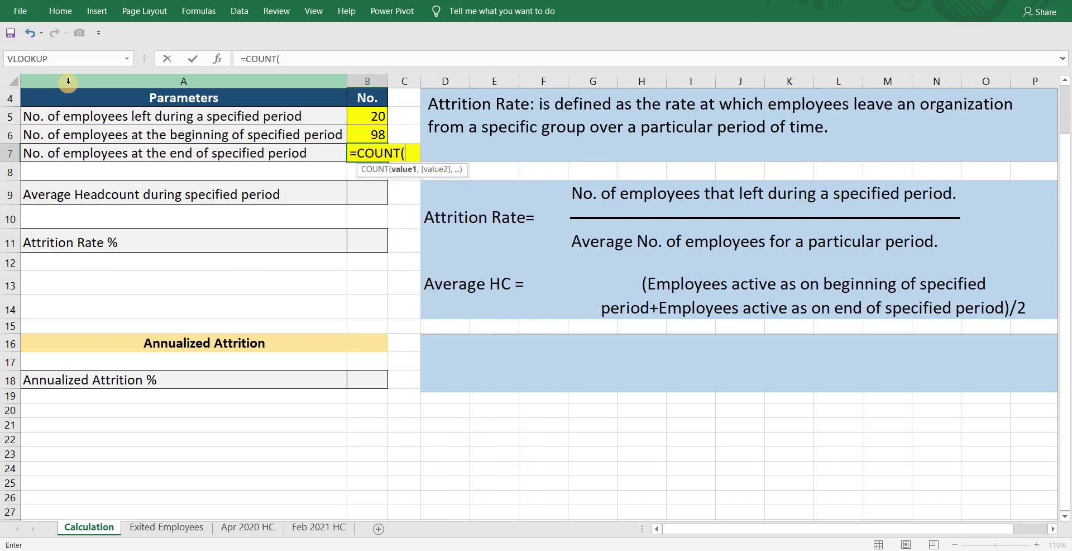
left_click(337, 527)
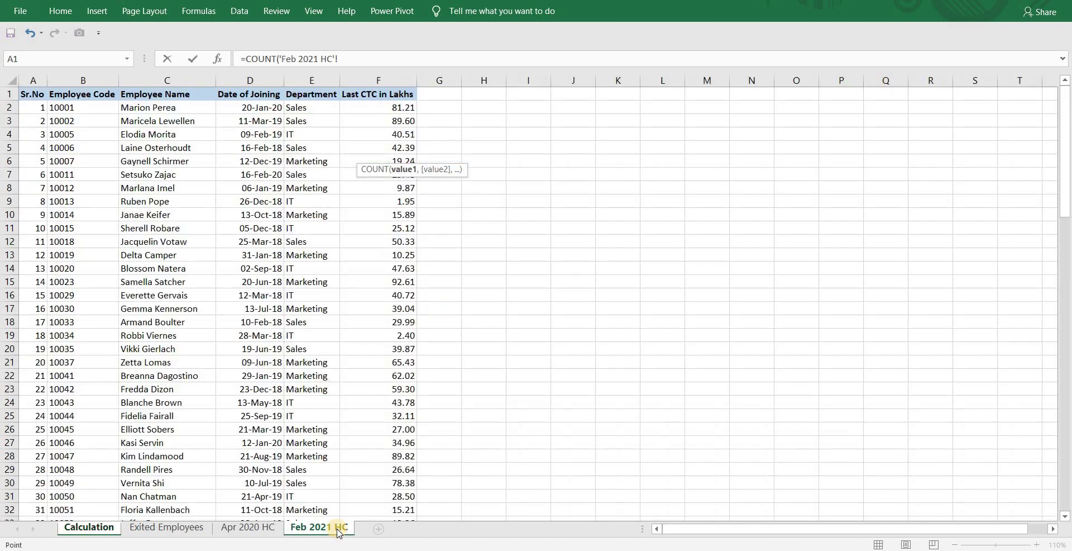
left_click(103, 81)
key("Return")
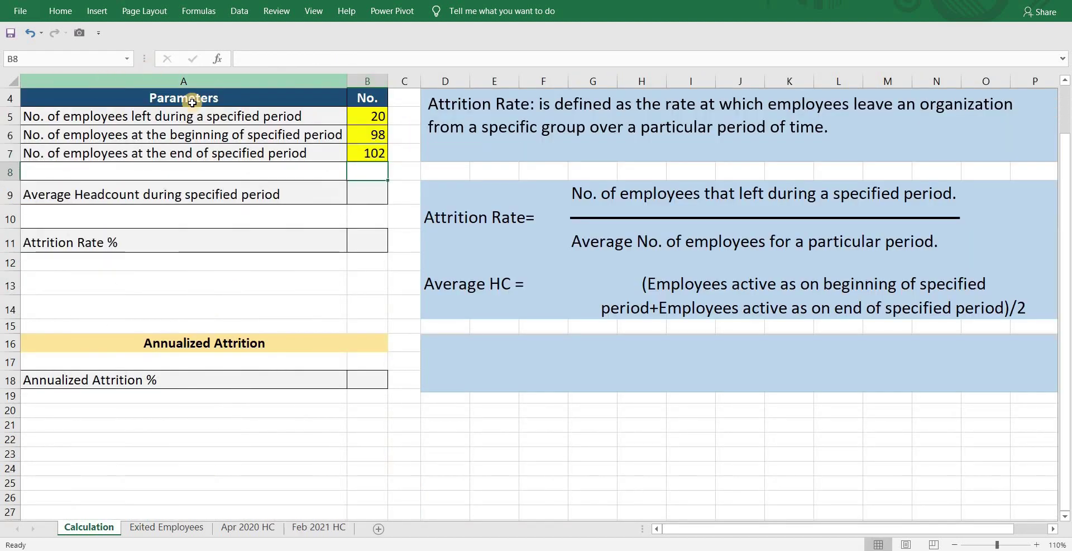
Enter =(B6+B7)/2 in B9 for an average headcount of 100.
left_click(358, 190)
type("=(")
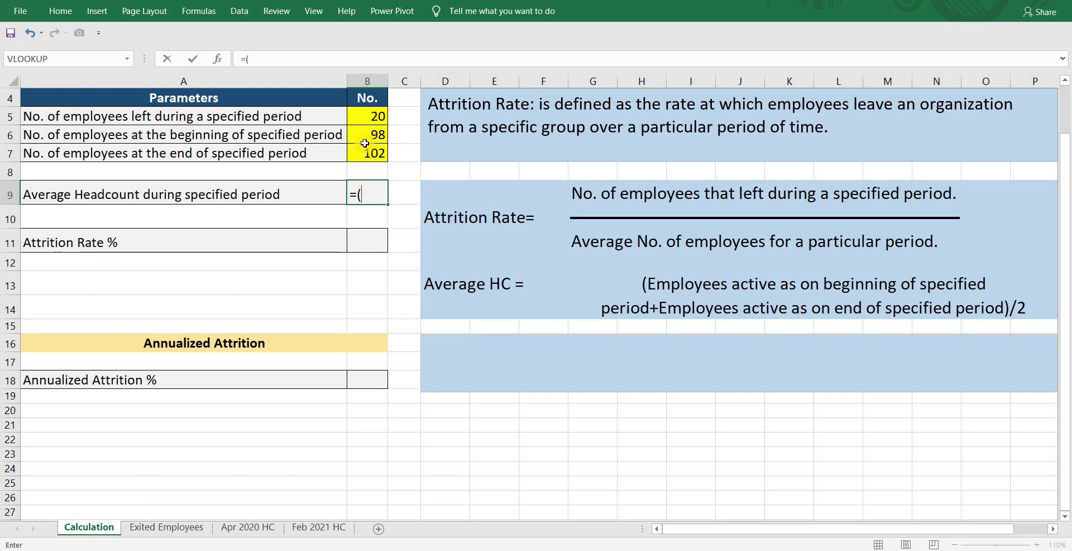
left_click(365, 138)
type("+")
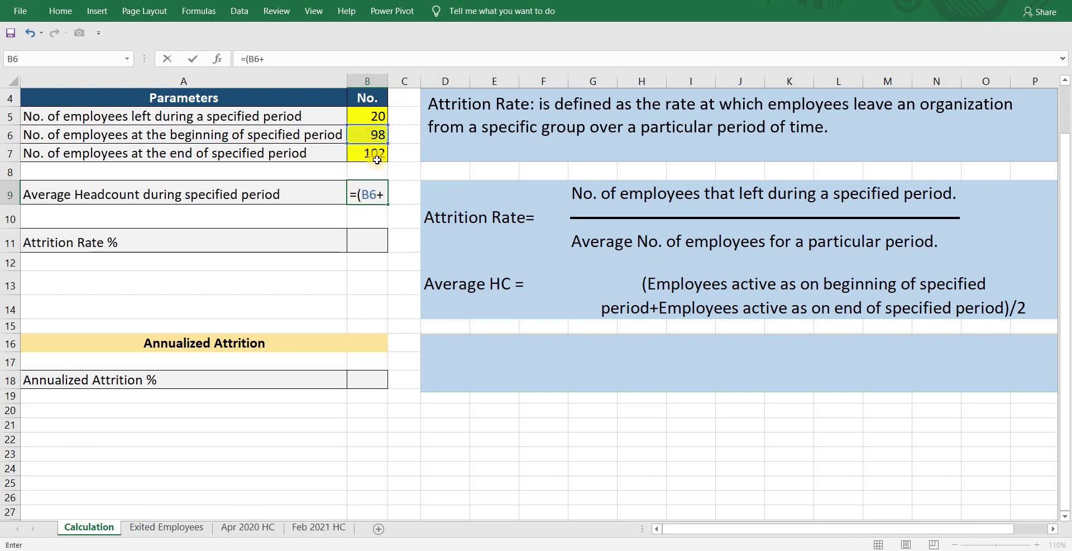
left_click(376, 160)
type(")/2")
key("Return")
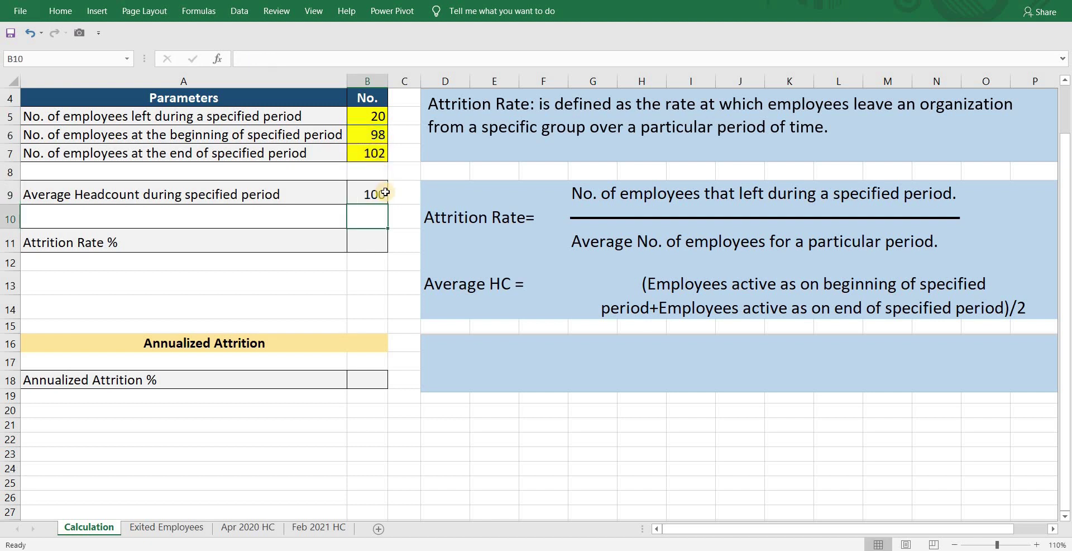
Enter =B5/B9 in B11 for a 20% attrition rate.
left_click(374, 237)
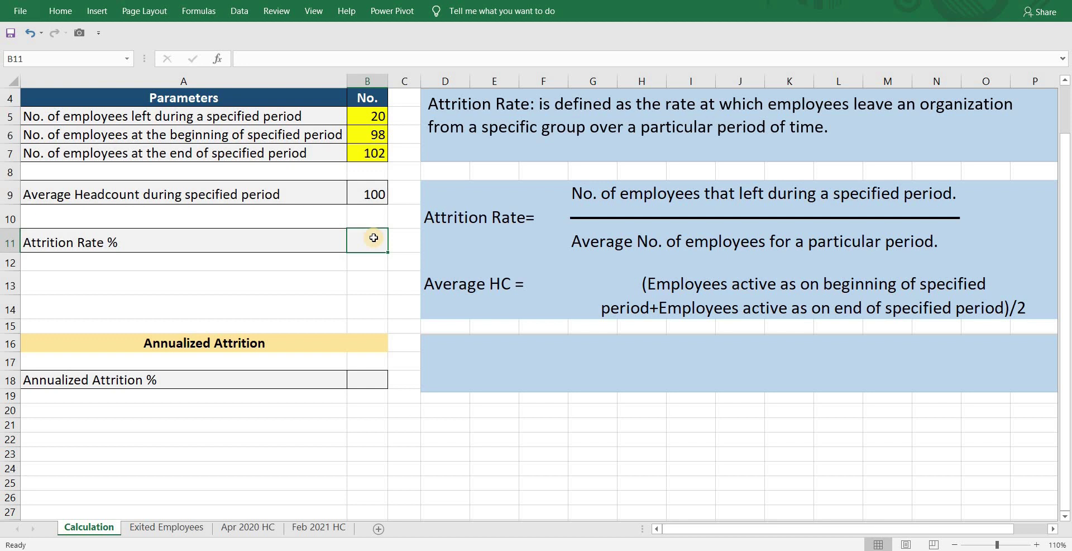
type("=")
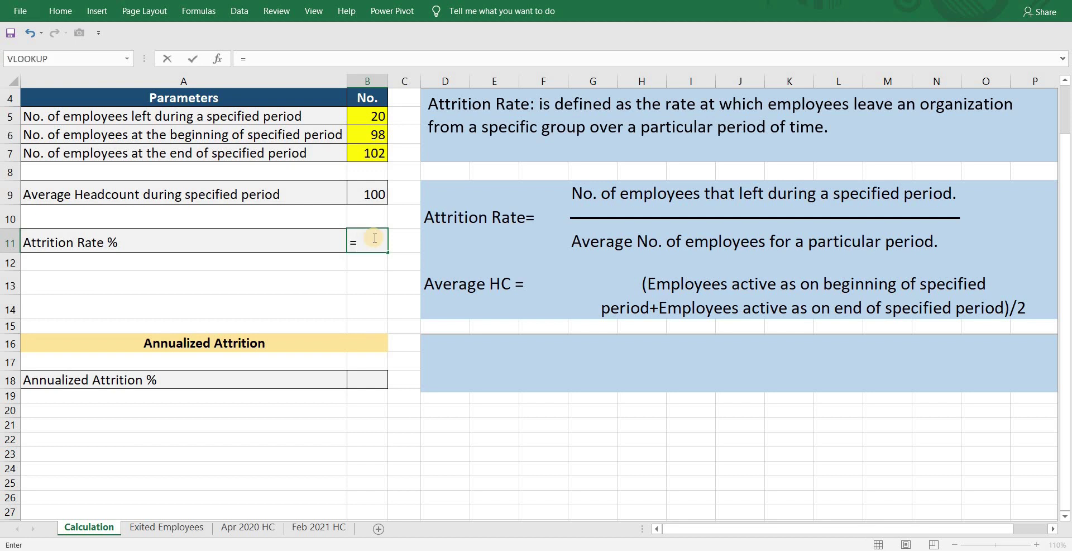
left_click(368, 122)
type("/")
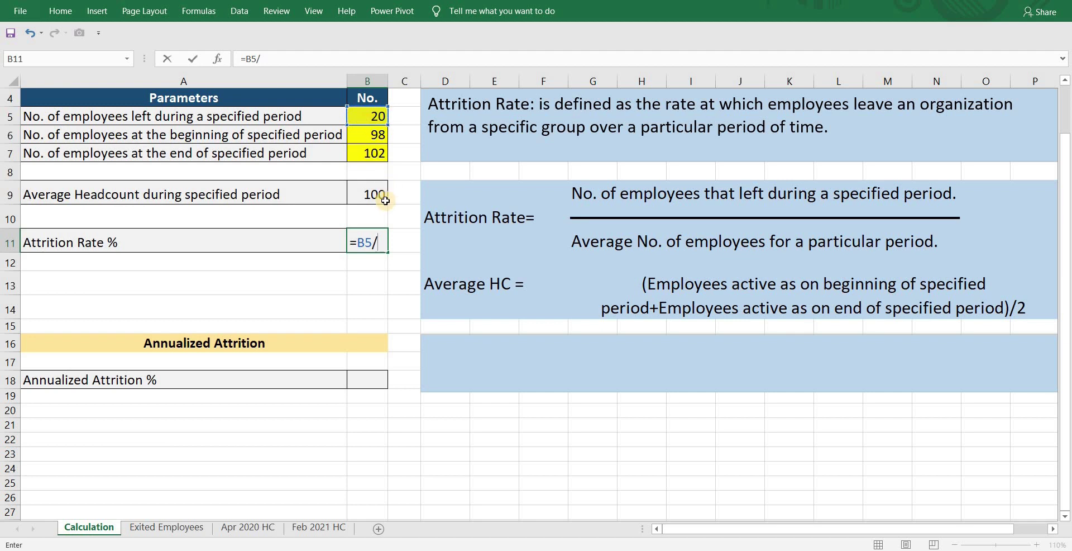
left_click(383, 199)
key("Return")
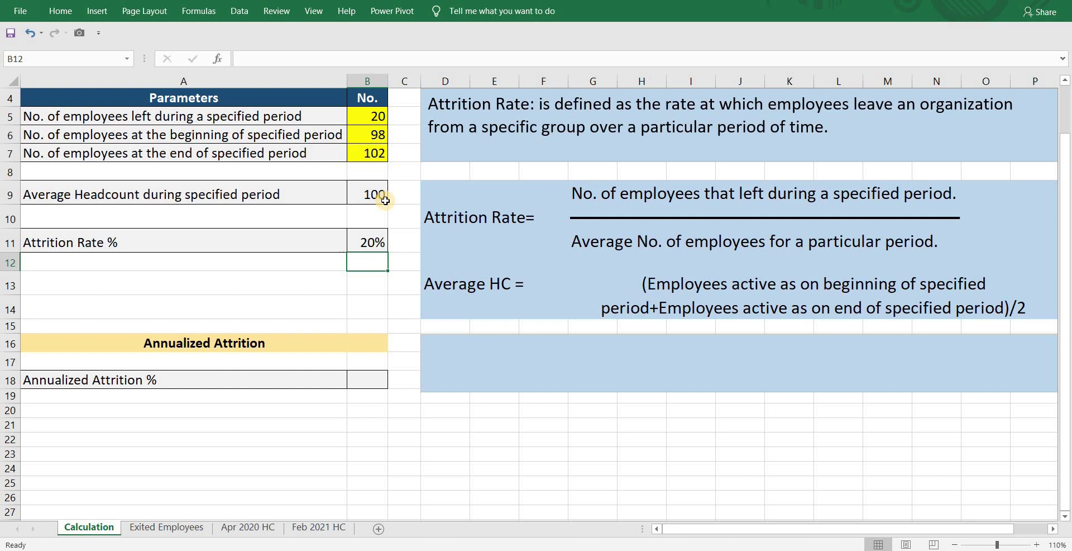
Define Annualized Attrition as 'a projection of annual turnover' and enter Apr 2% in D20:E20.
left_click(517, 352)
type("Annualized Attrition :")
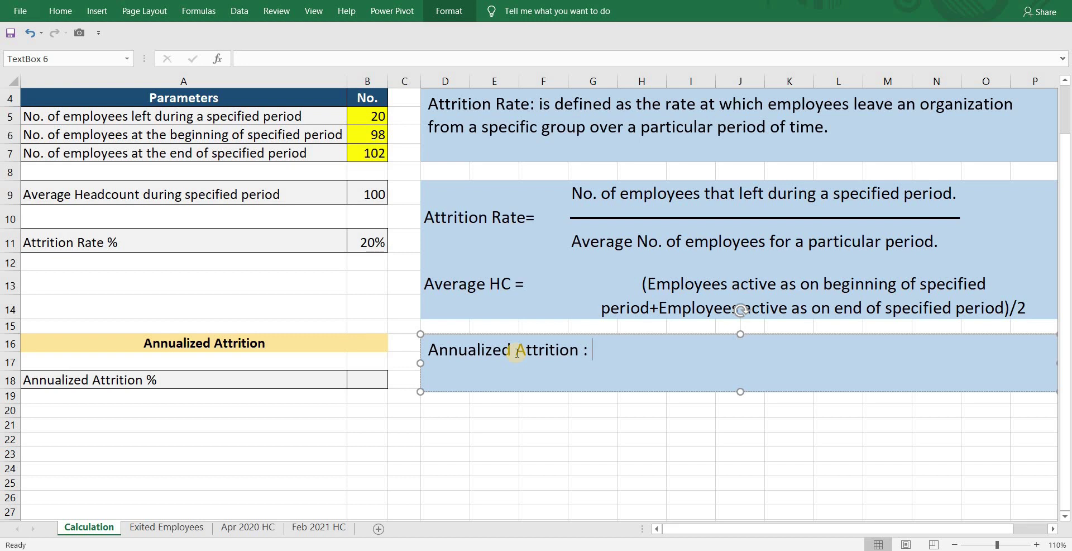
type(" is essentially a projection of annual turnover")
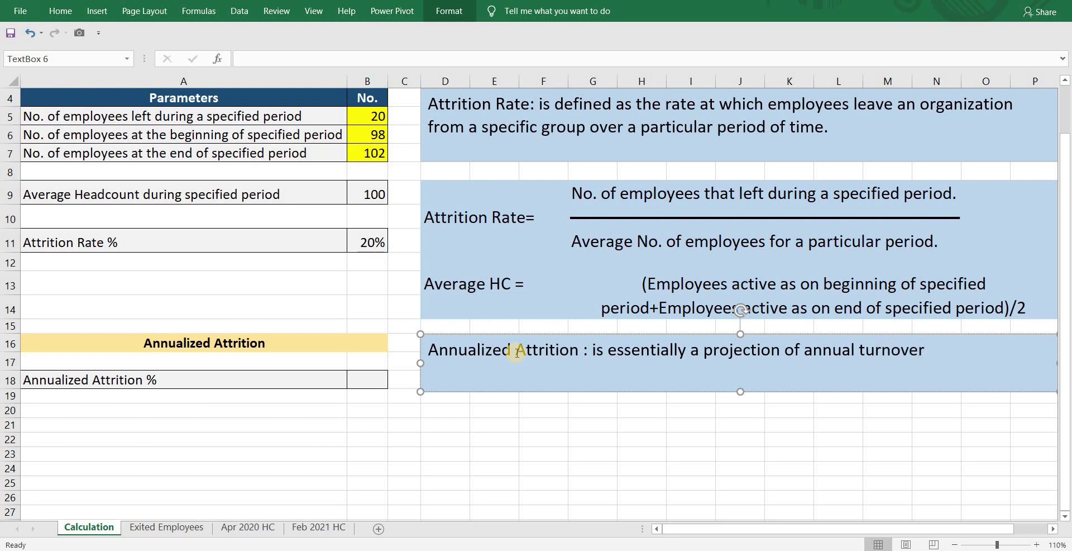
type(".")
left_click(467, 411)
type("Apr")
key("Tab")
type("2%")
key("Return")
Add the label 'Annualized' in D21 with =E20*12 in E21, giving 24%.
type("Annualizex")
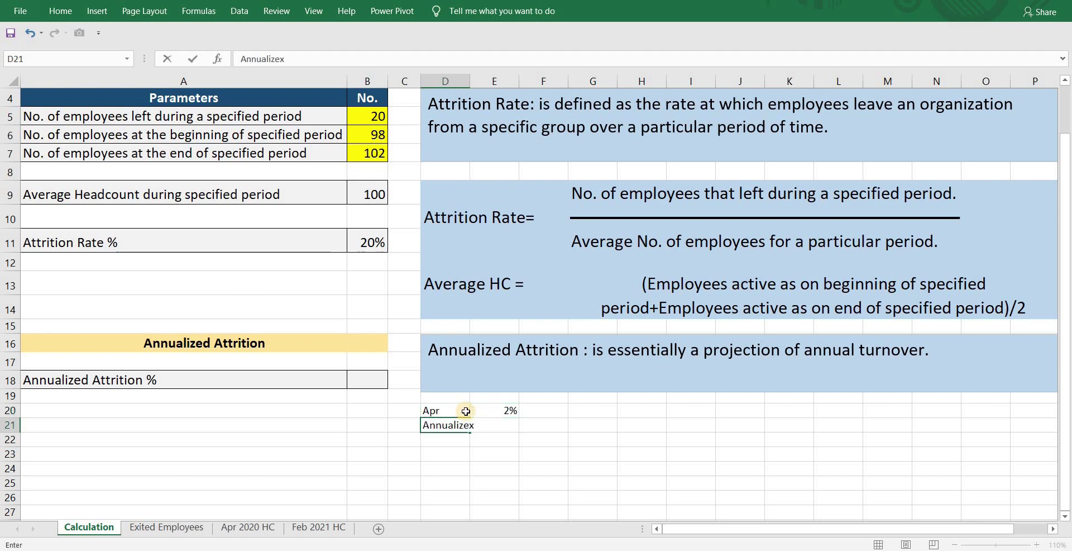
key("BackSpace")
type("d")
key("Tab")
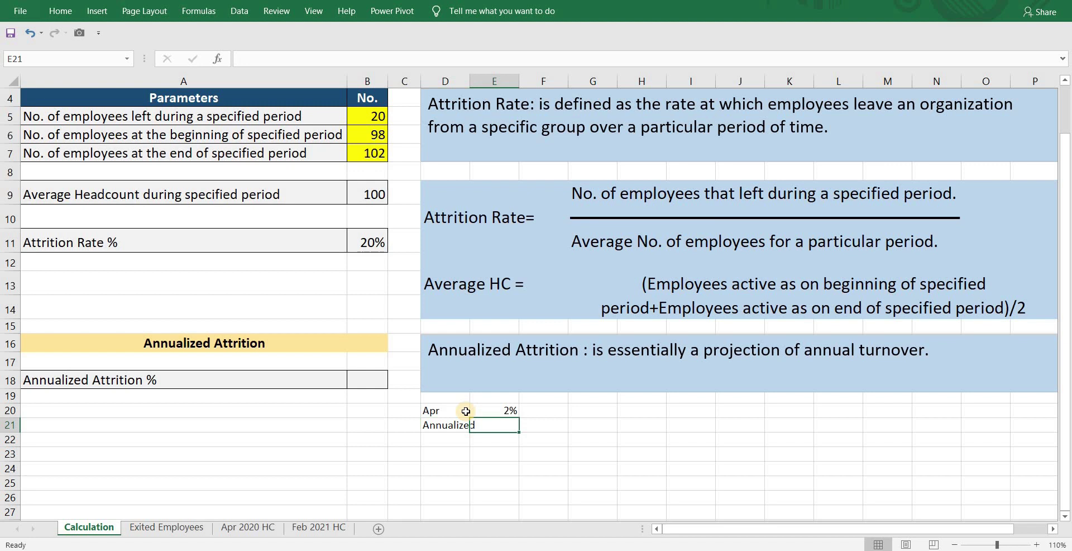
type("=")
key("Up")
type("*12")
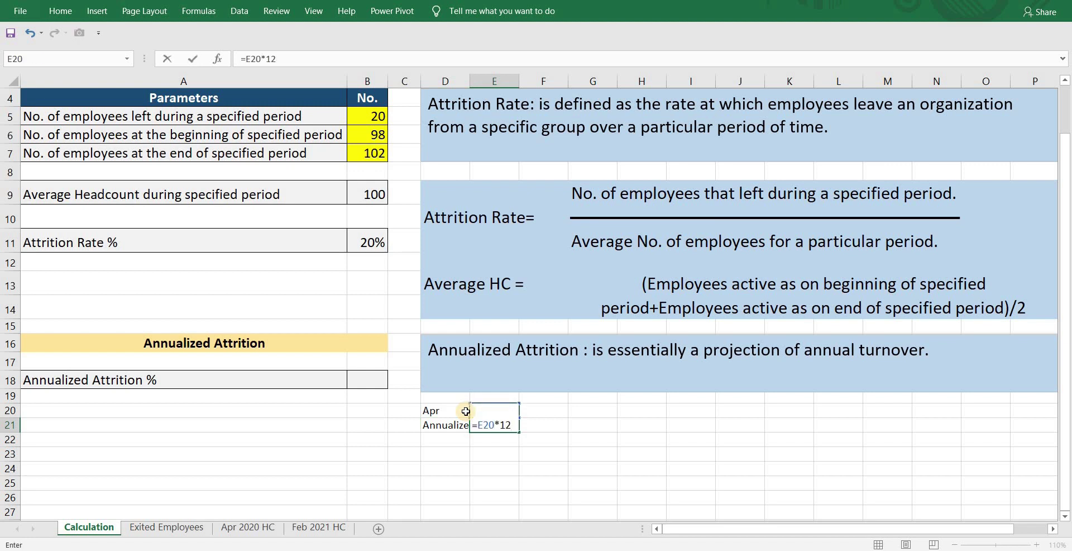
key("Return")
Add notes '1st month' in F20 and '12 months' in F21.
left_click(539, 410)
type("1st month")
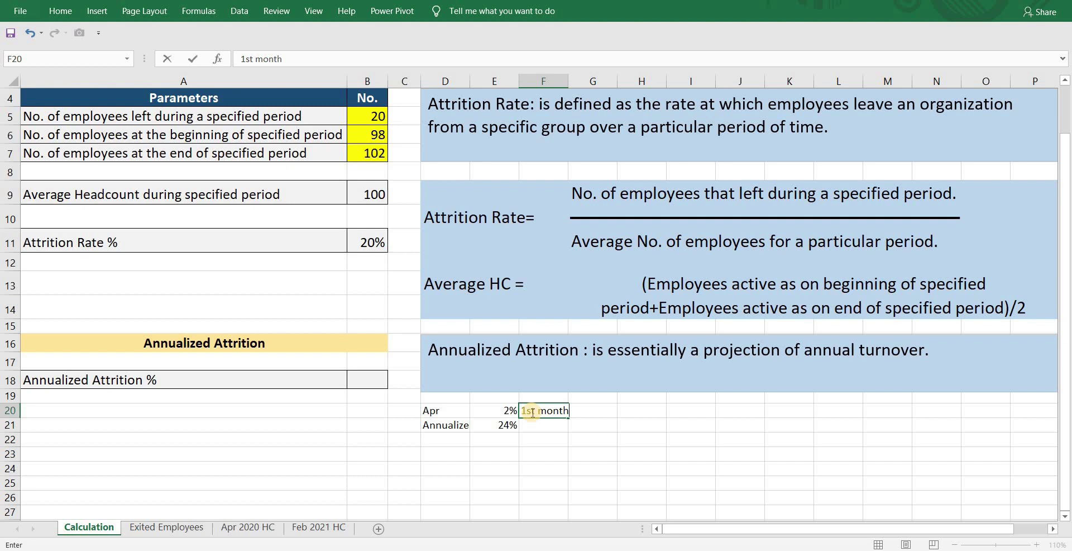
key("Return")
type("12 month")
left_click(546, 423)
type("s")
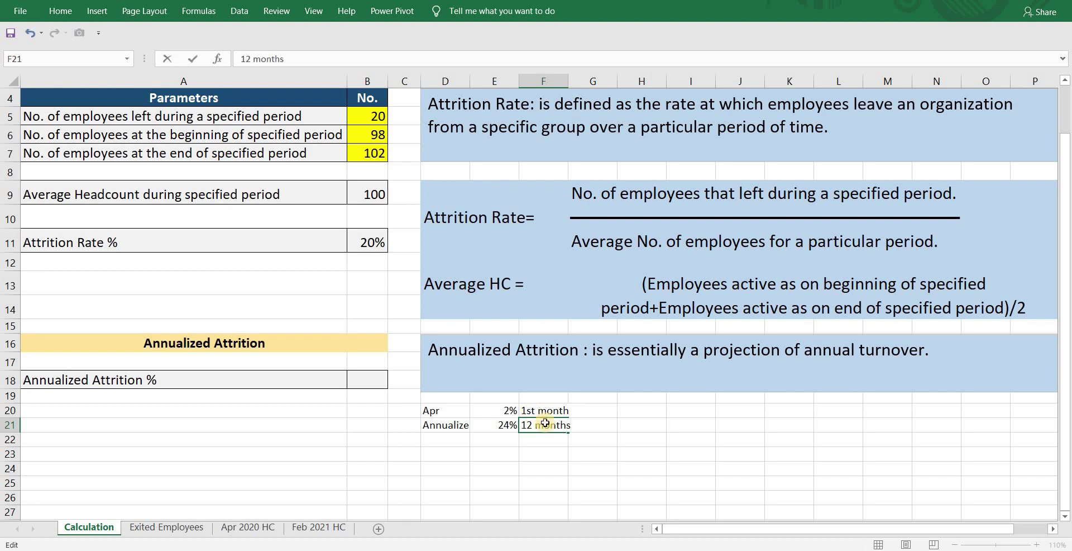
key("Return")
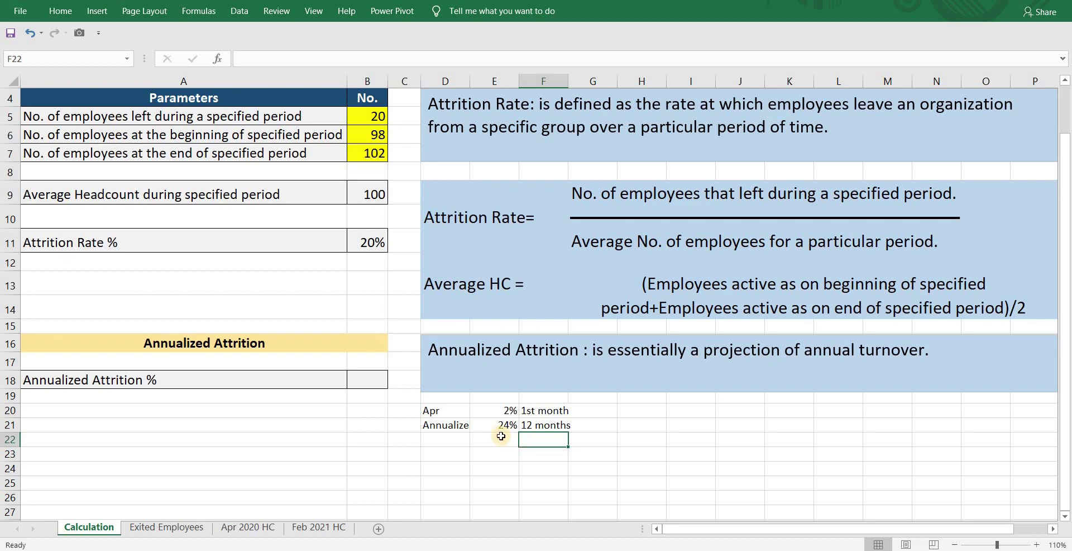
Enter =B11*(11/12) in B18, showing 18% annualized attrition.
left_click(354, 384)
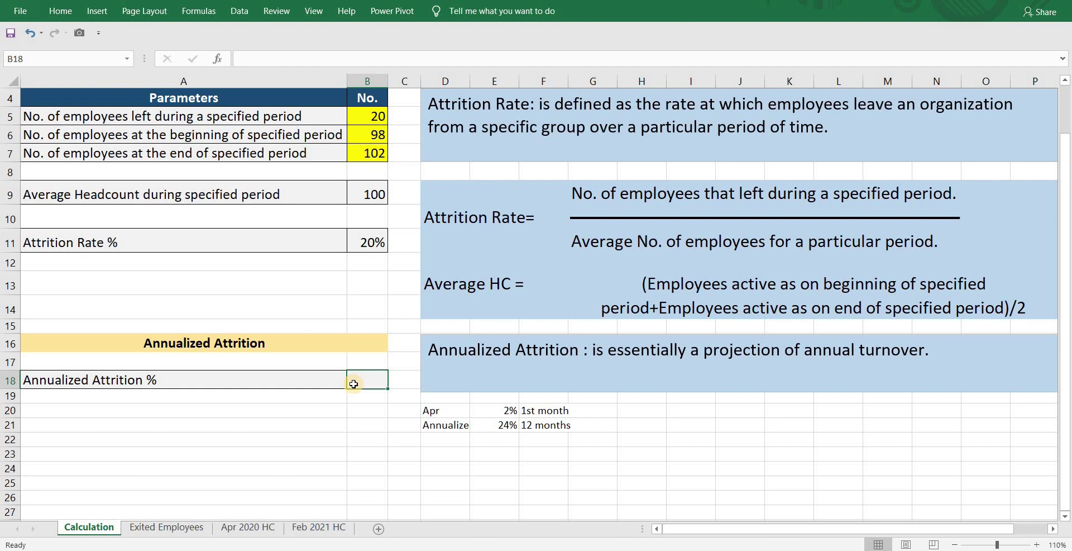
type("=")
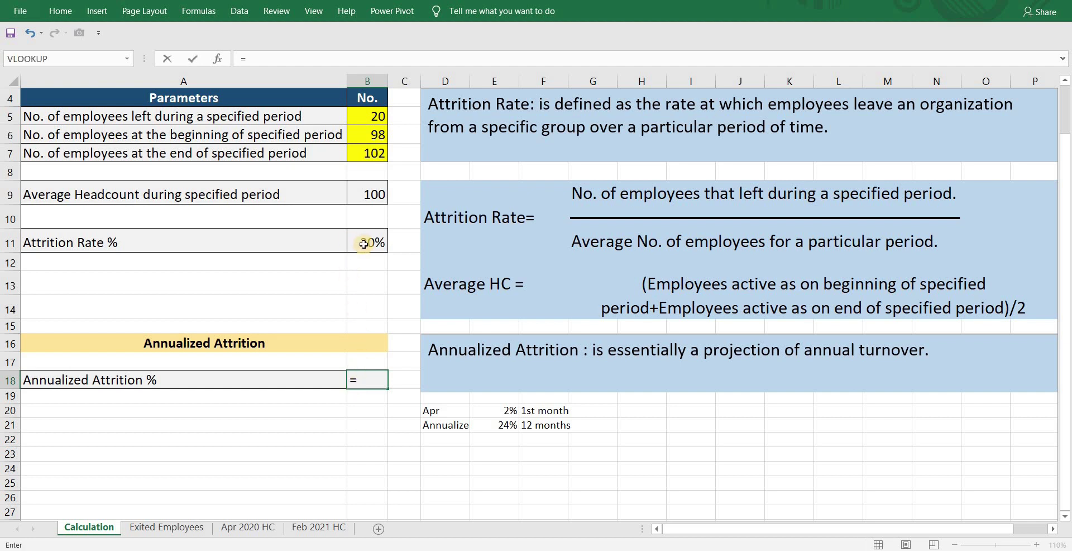
left_click(365, 245)
type("*")
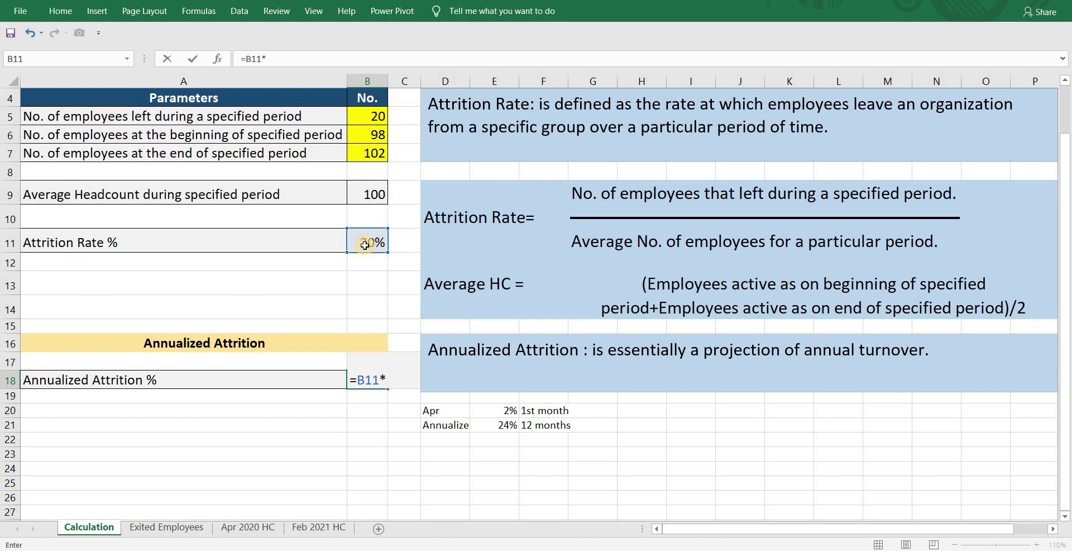
type("(11/12)")
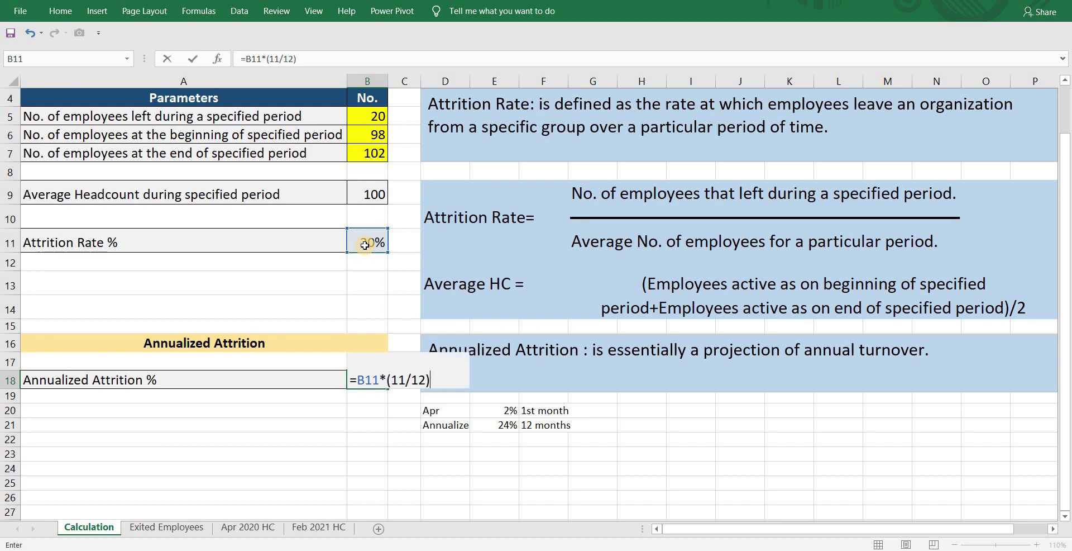
key("Return")
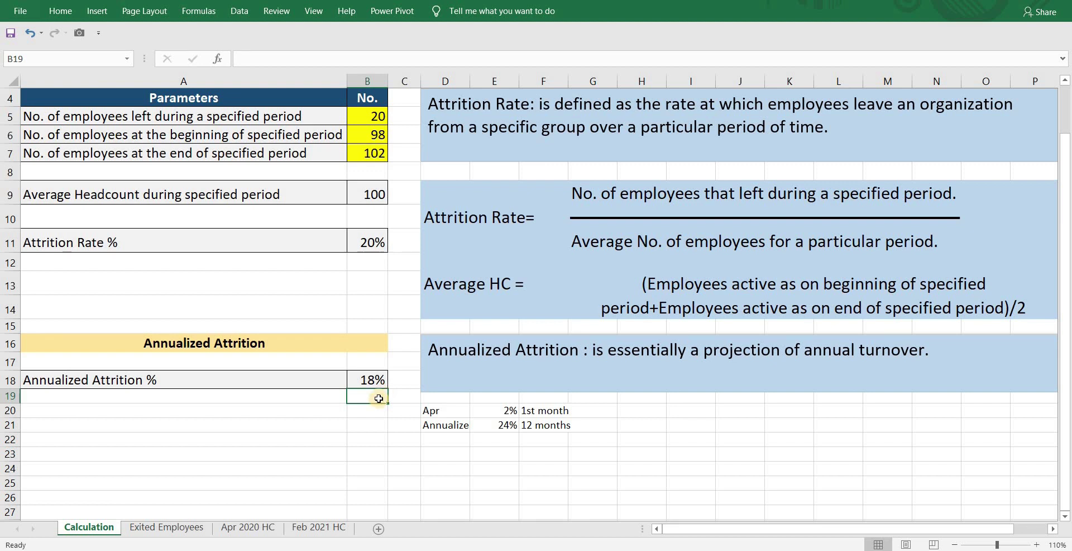
left_click(184, 531)
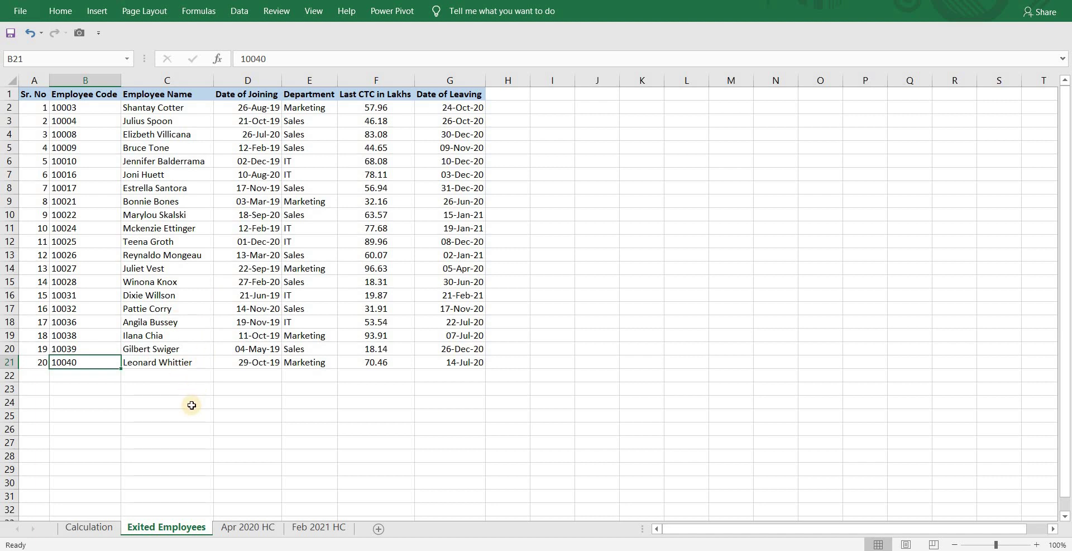
left_click(312, 529)
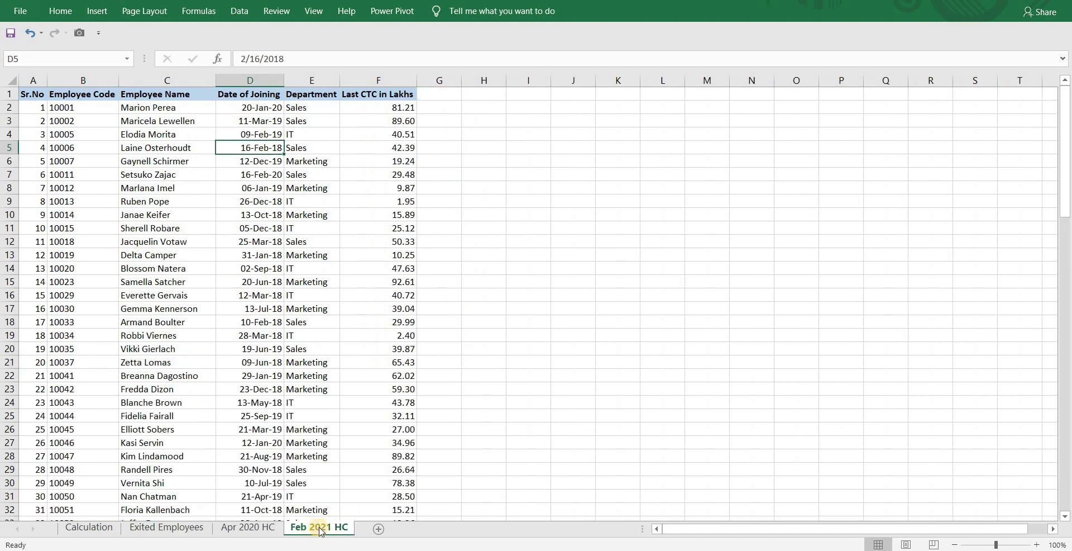
left_click(111, 526)
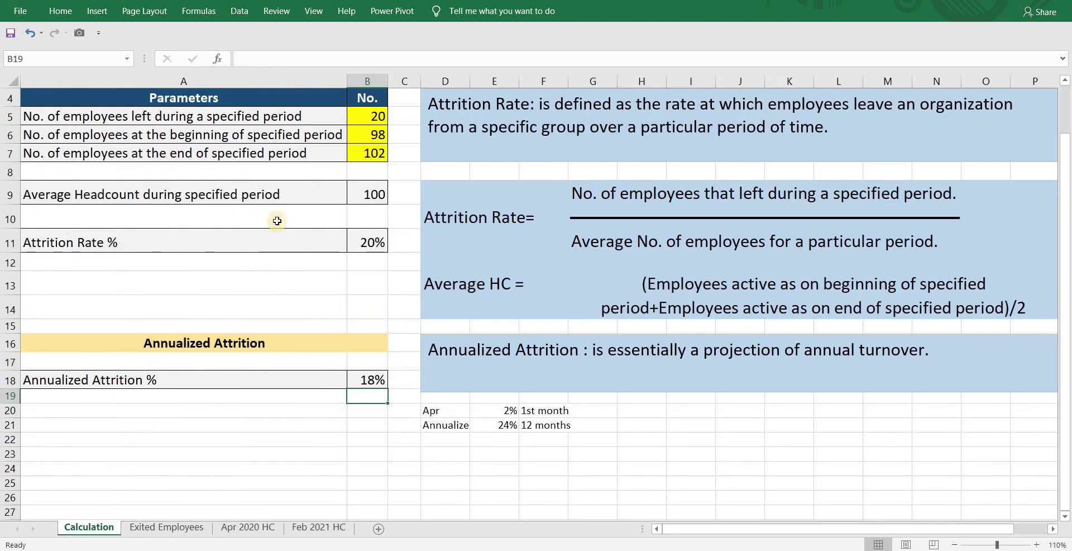